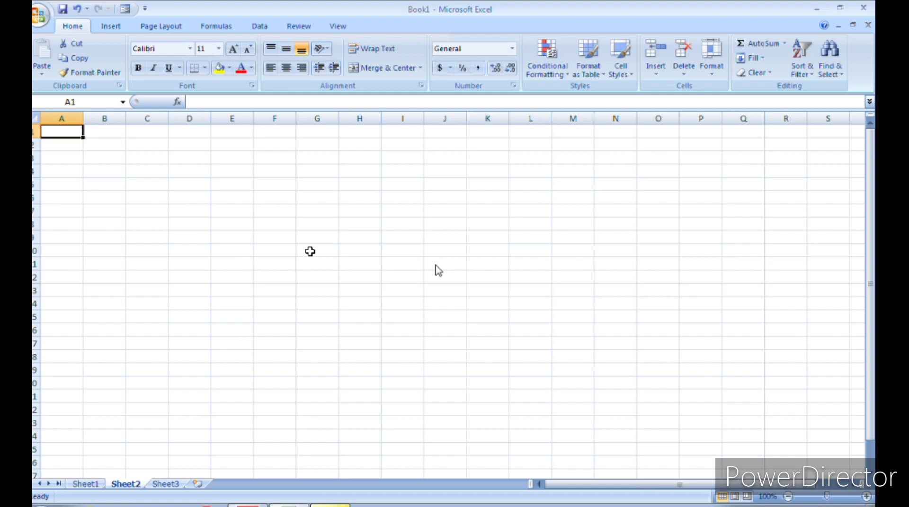
On Sheet1, enlarge the title EXCEL WORK FOR INCOME TAX to font size 26 and make it bold.
click(89, 484)
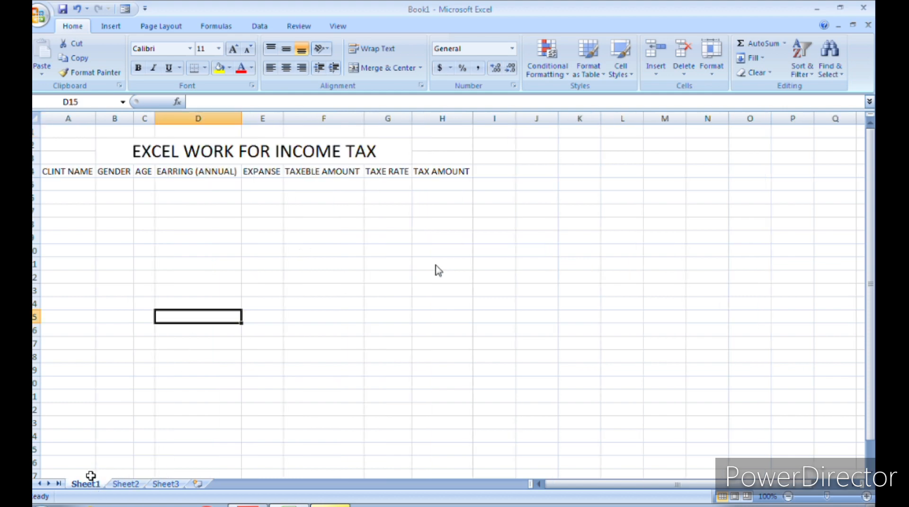
click(137, 150)
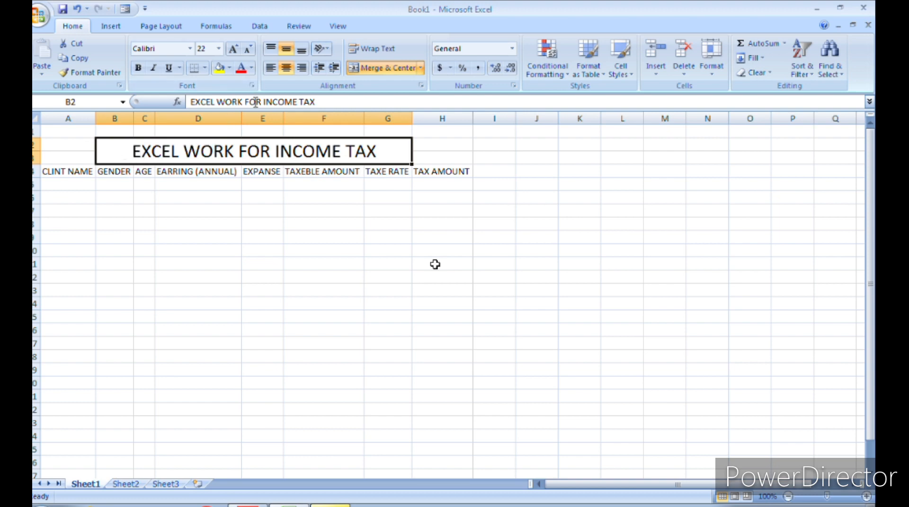
click(419, 69)
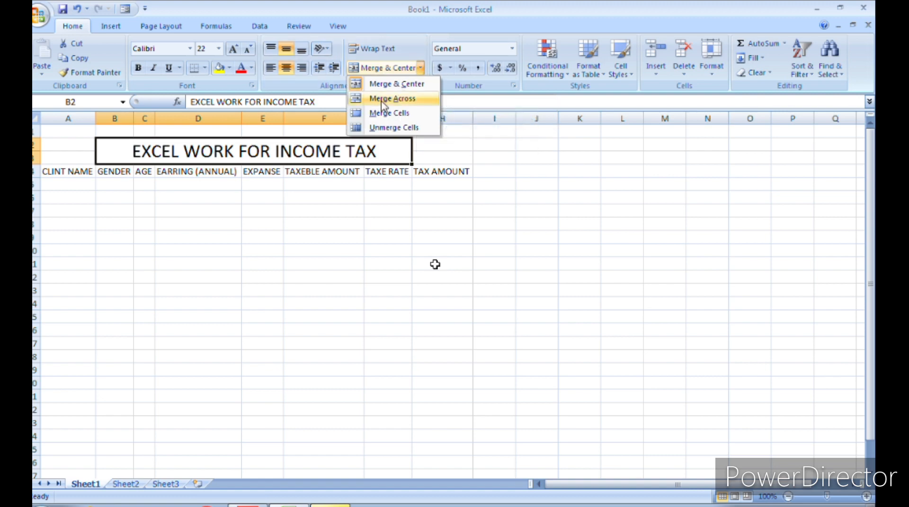
click(403, 148)
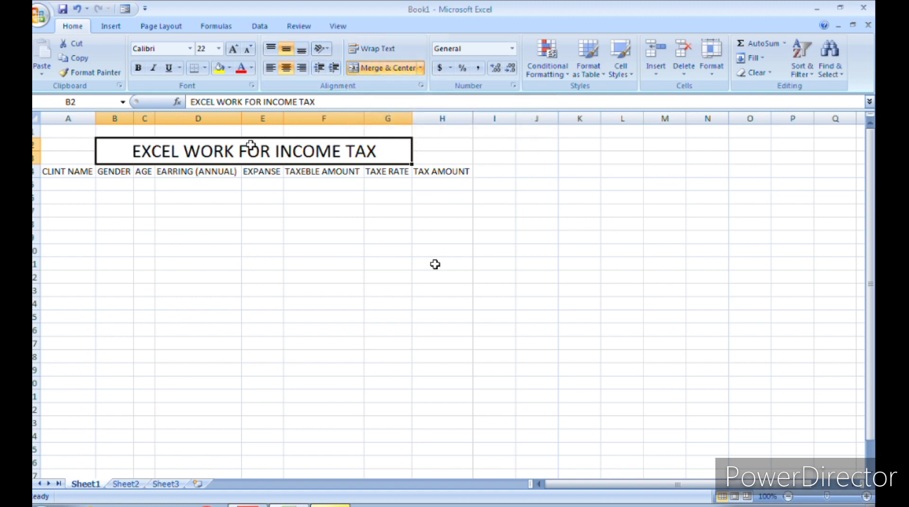
click(233, 49)
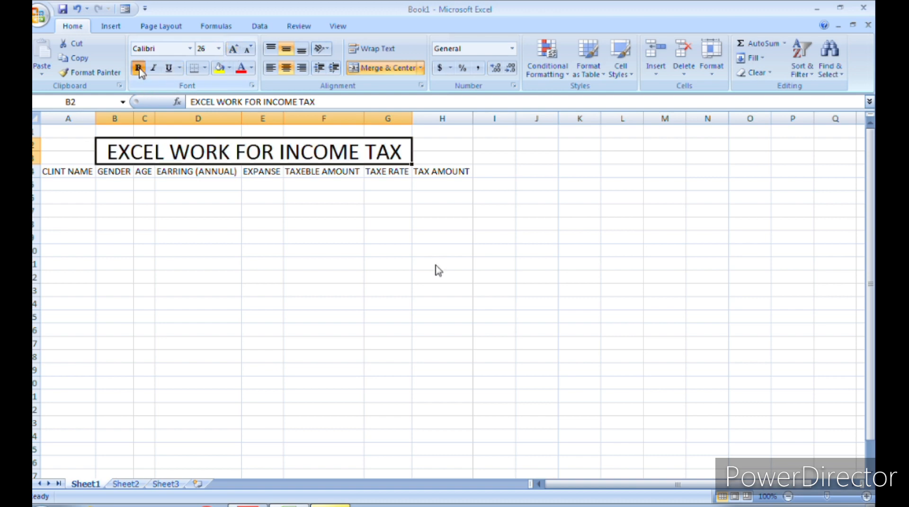
click(138, 68)
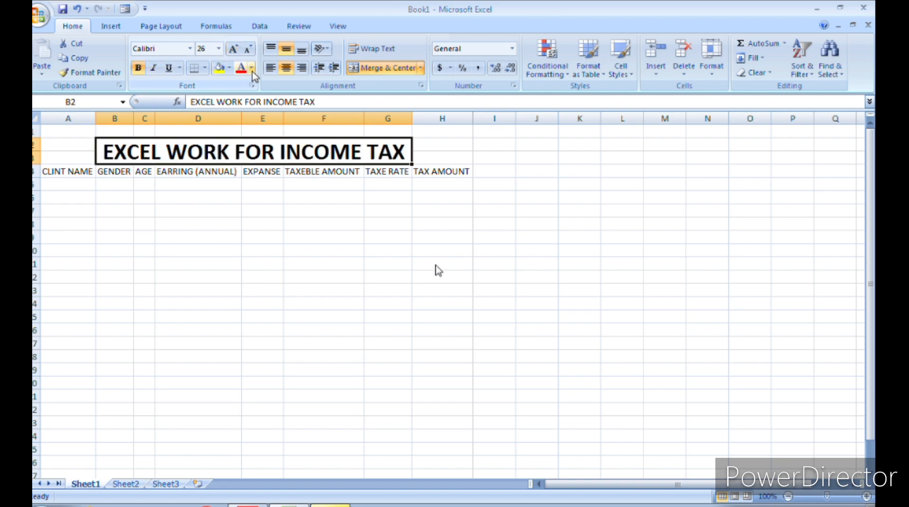
Fill the merged title cell with the standard green color.
click(252, 68)
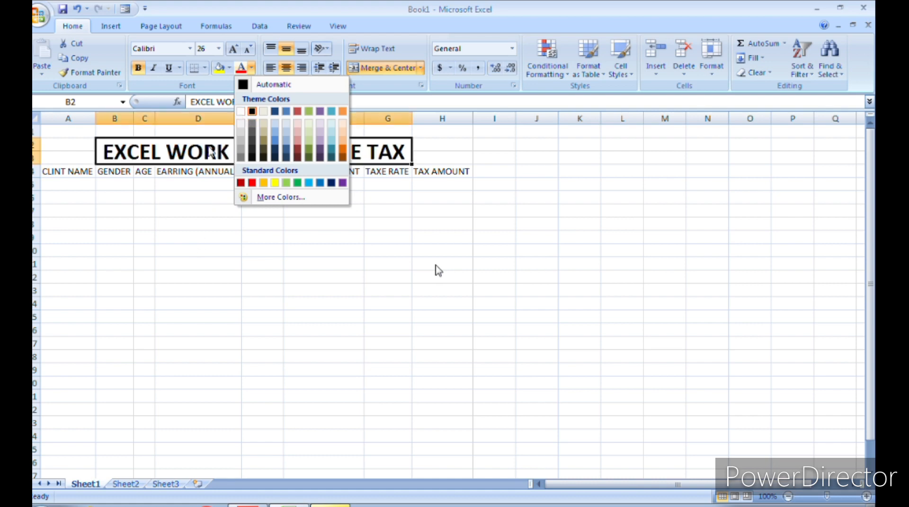
click(228, 69)
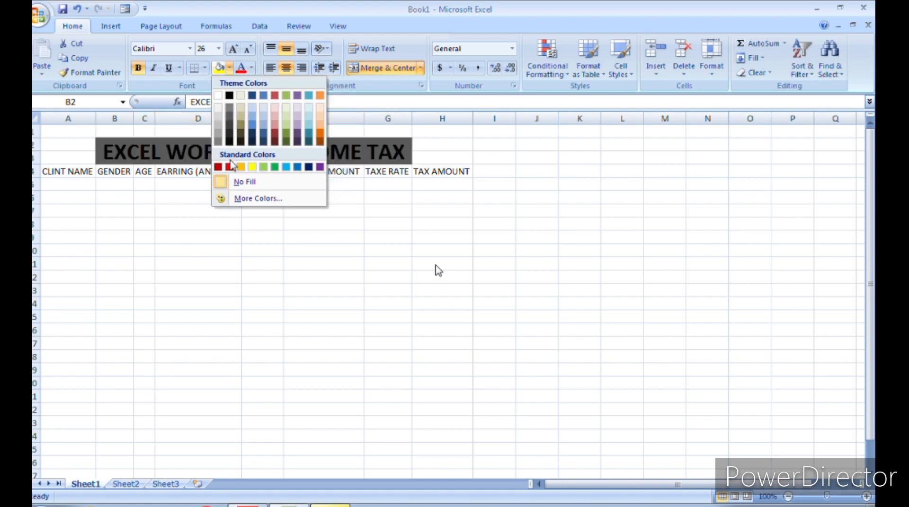
click(275, 168)
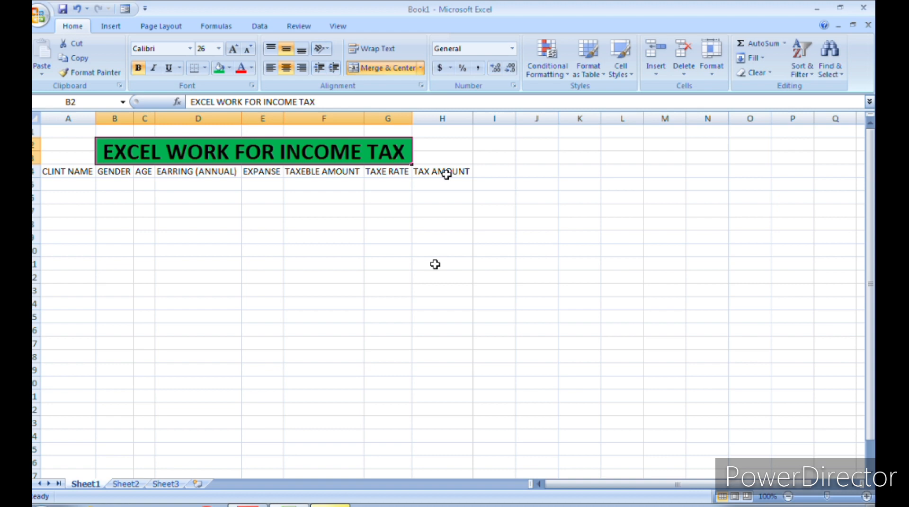
Format the column headings in A4:H4 as bold at font size 12.
drag(55, 170, 469, 171)
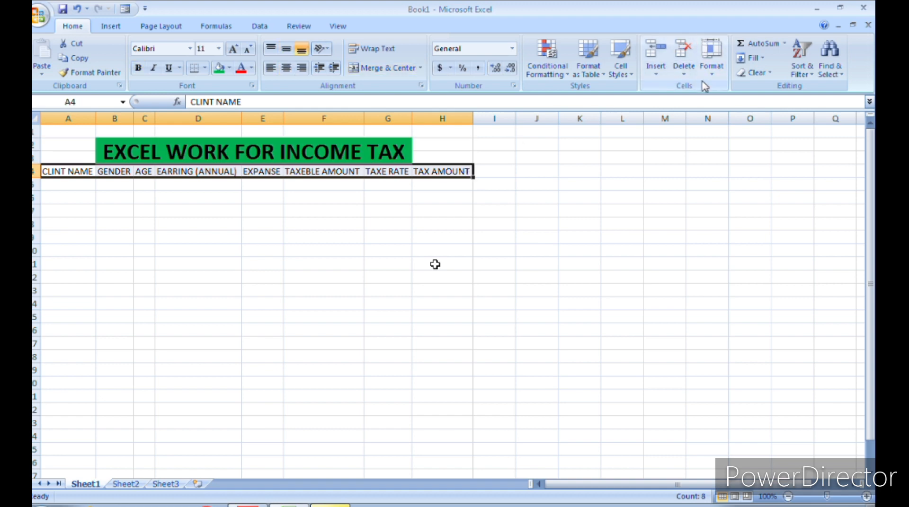
click(712, 76)
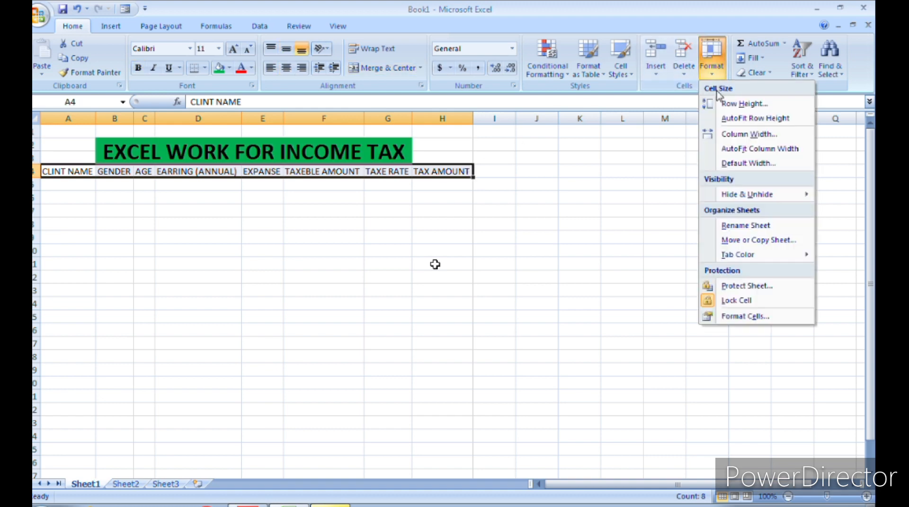
click(745, 149)
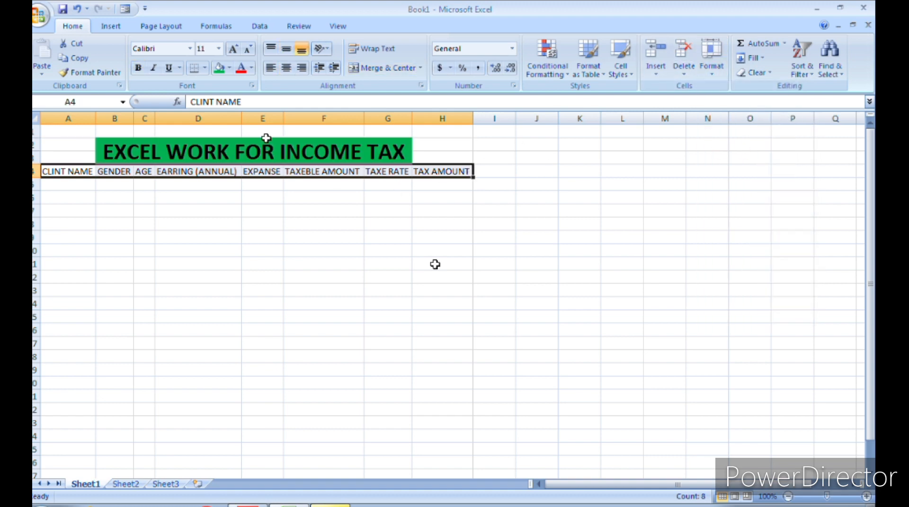
click(234, 49)
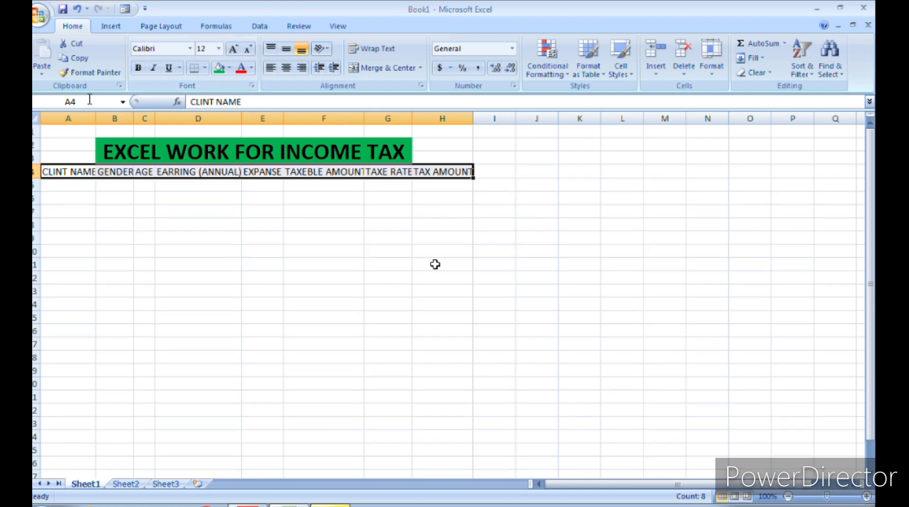
click(138, 69)
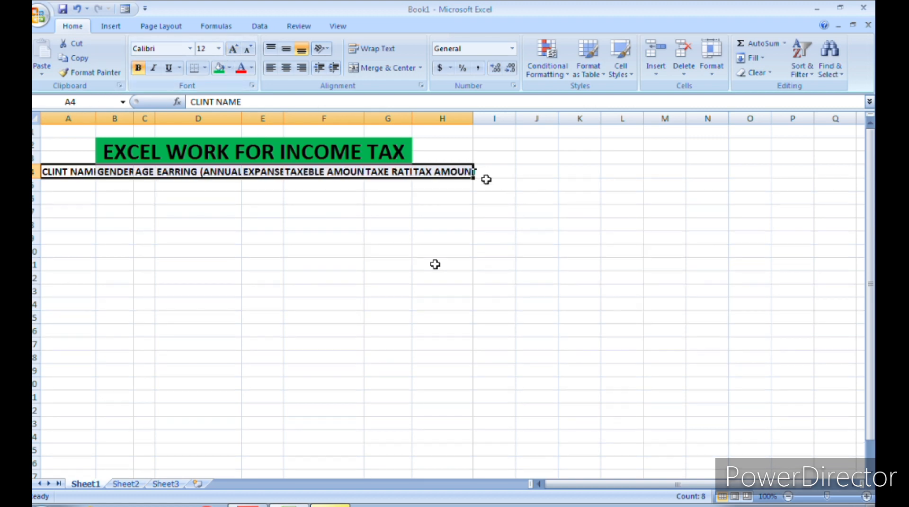
AutoFit the column widths to the headings in A4:H4 and fill the heading row with yellow.
click(710, 75)
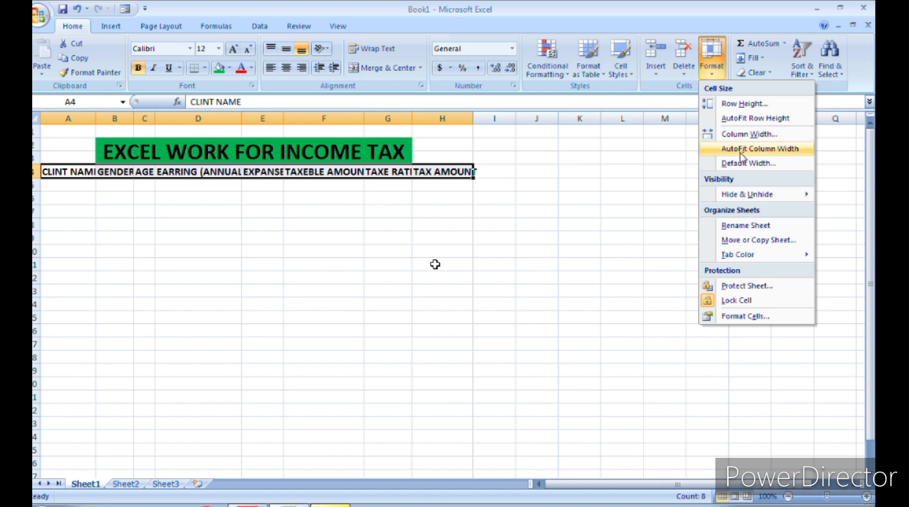
click(742, 150)
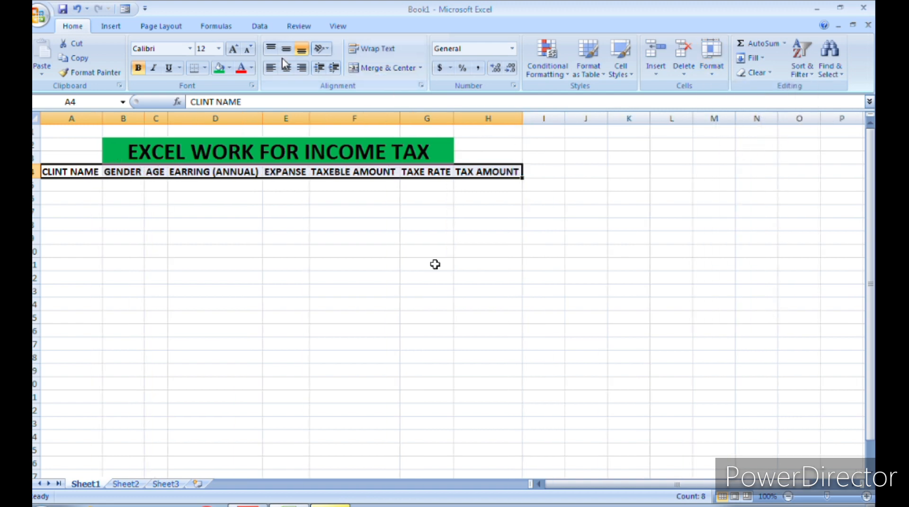
click(229, 69)
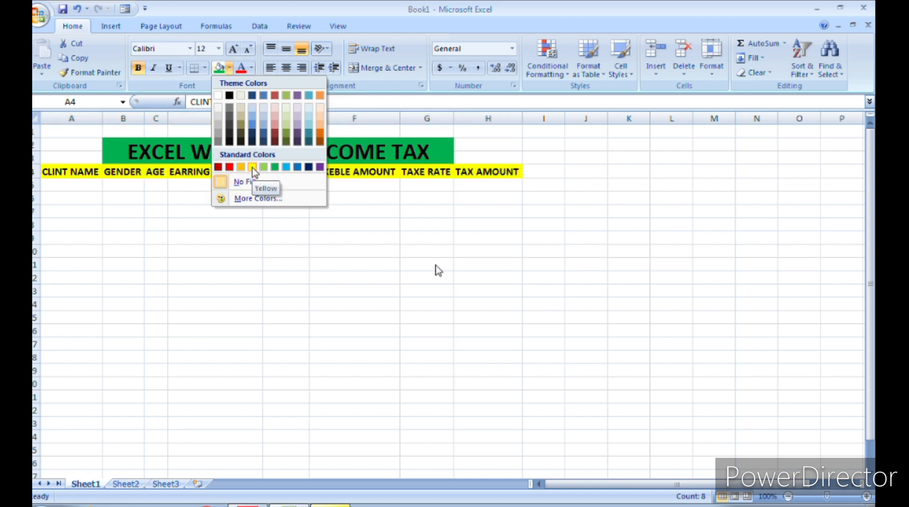
click(253, 168)
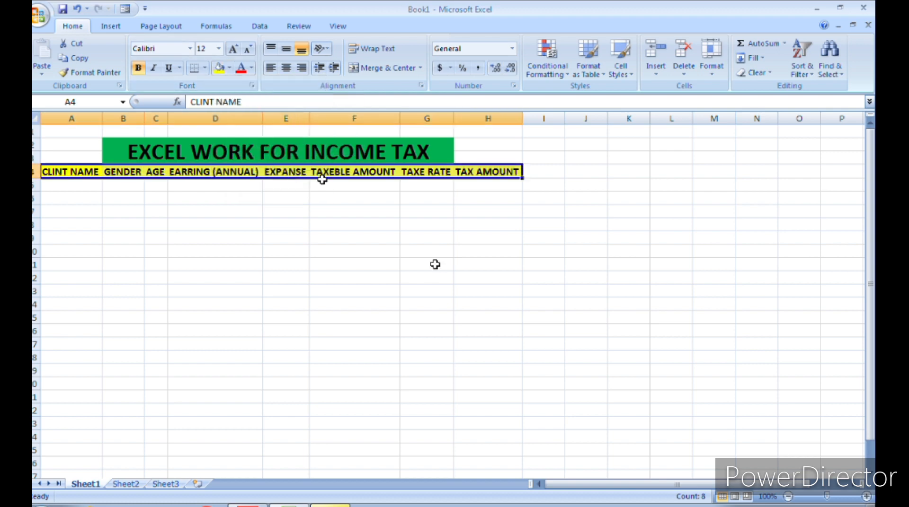
Apply all borders to the data range A5:H13 and set its text to bold.
click(866, 497)
click(866, 497)
drag(679, 487, 599, 485)
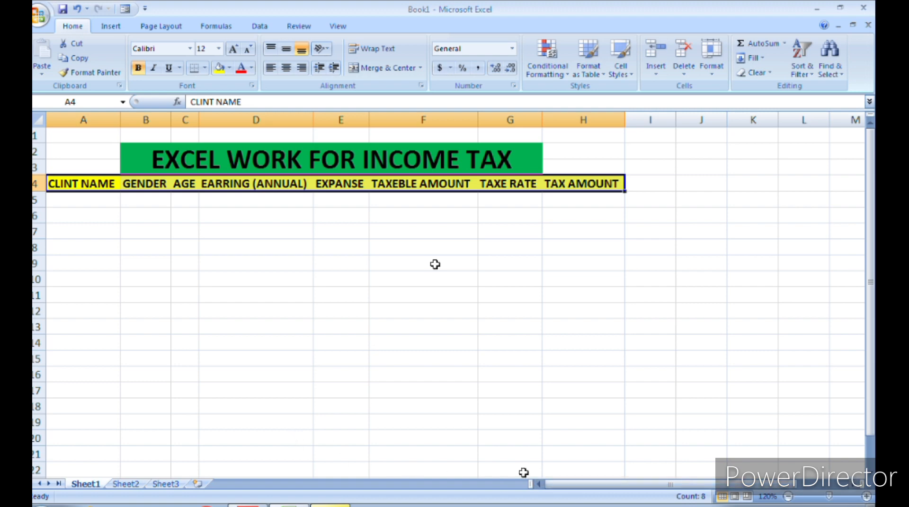
click(85, 232)
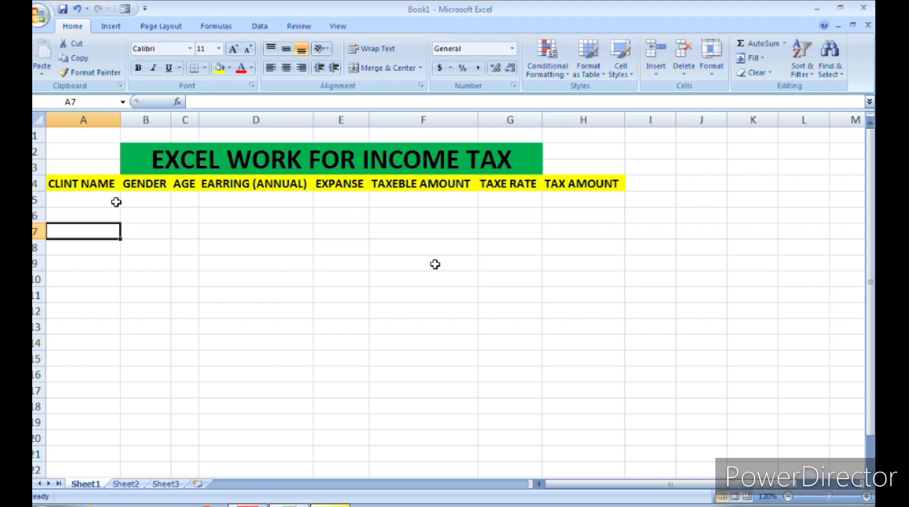
click(87, 205)
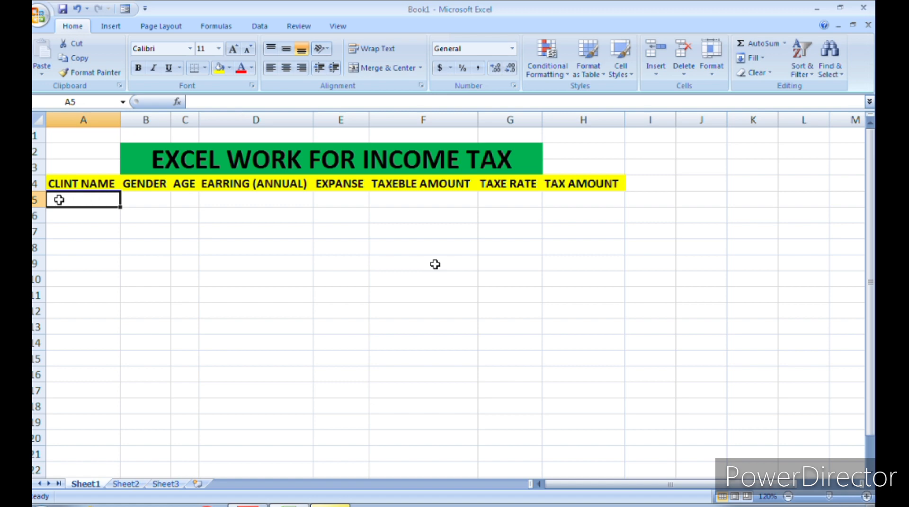
drag(57, 200, 552, 322)
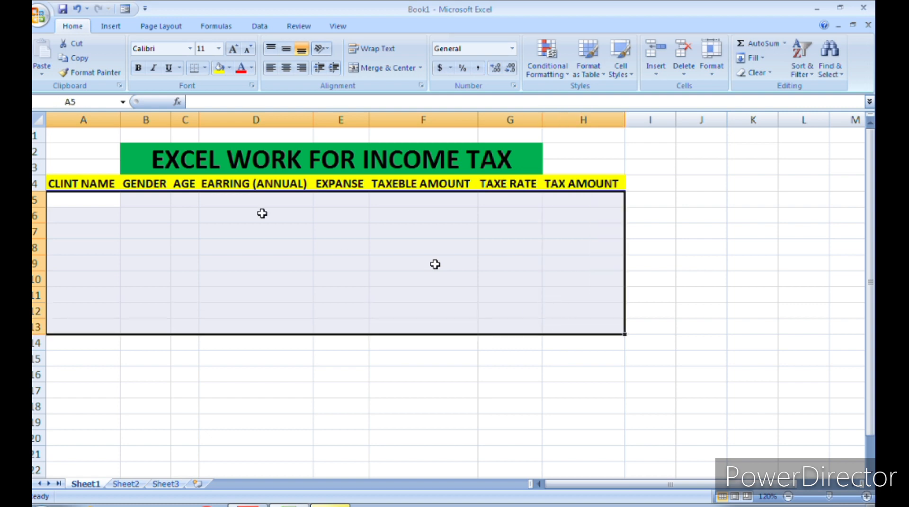
click(205, 69)
click(235, 173)
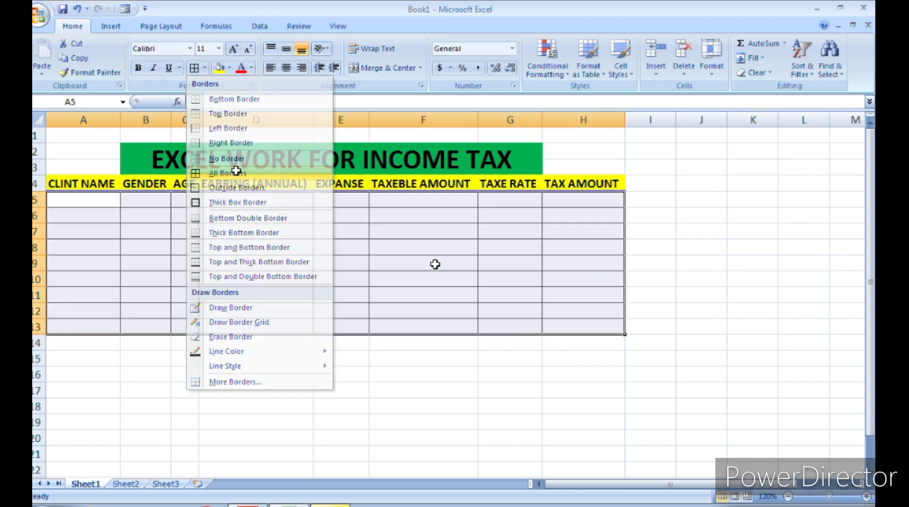
click(139, 68)
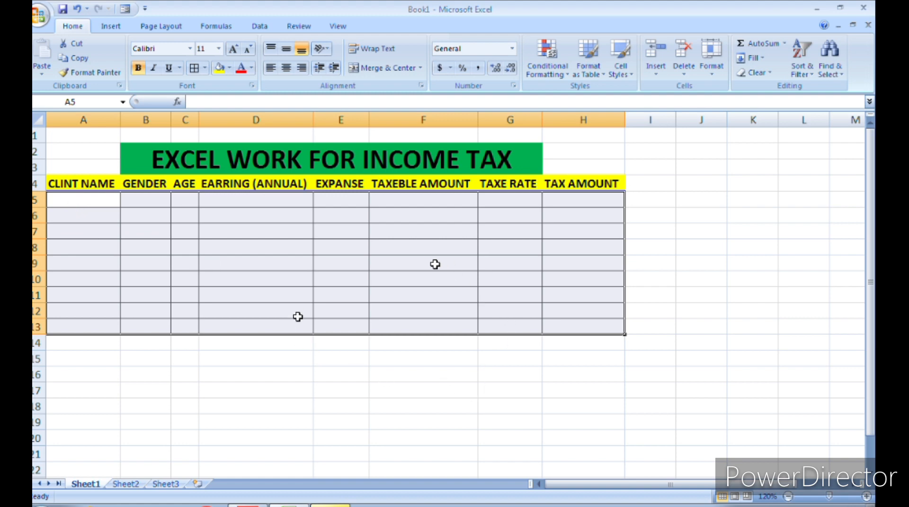
click(249, 379)
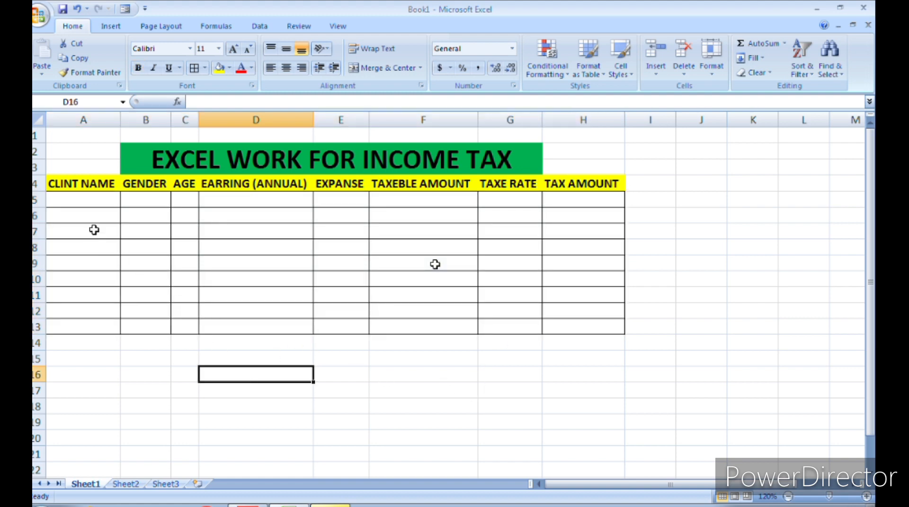
Enter the four clients' names in cells A5 to A8 of the CLINT NAME column.
click(76, 199)
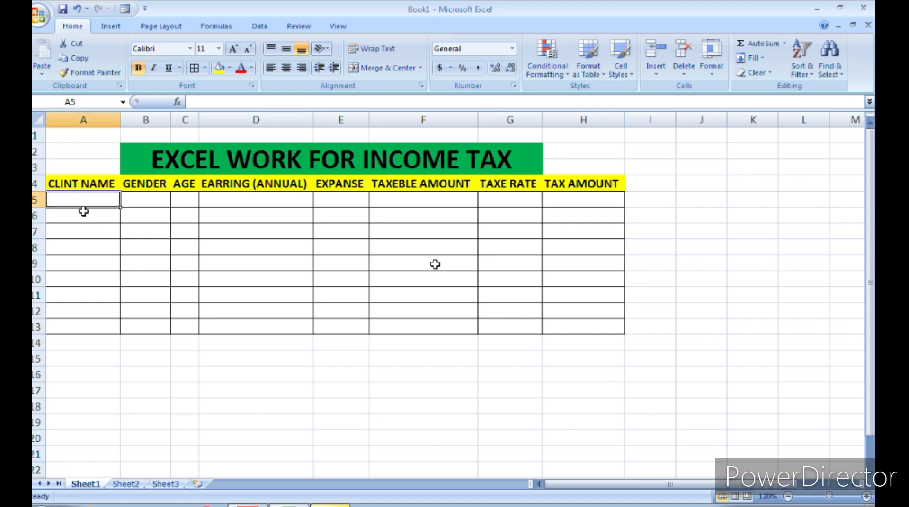
text(RAVI)
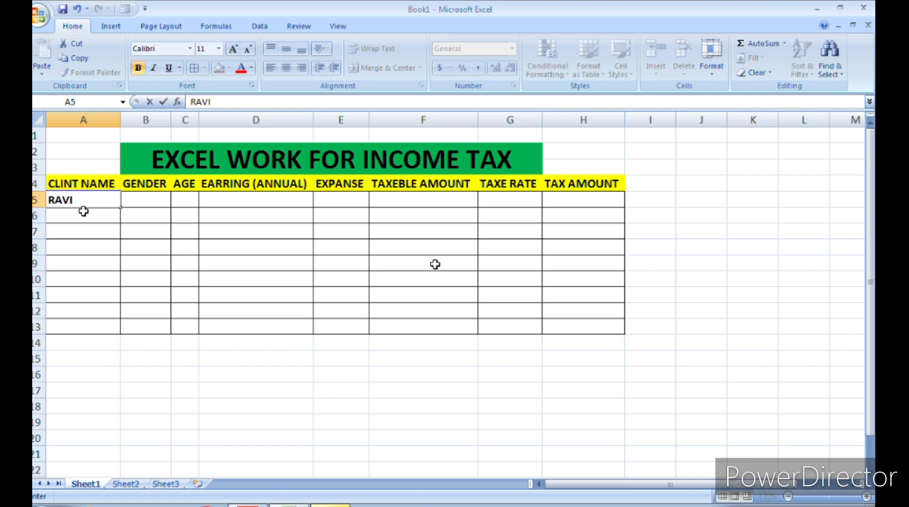
key(Return)
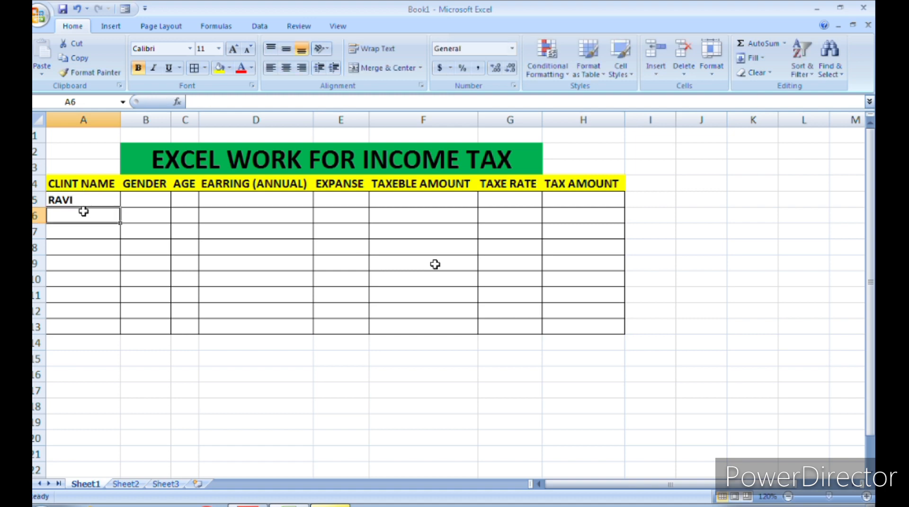
text(KAVITA)
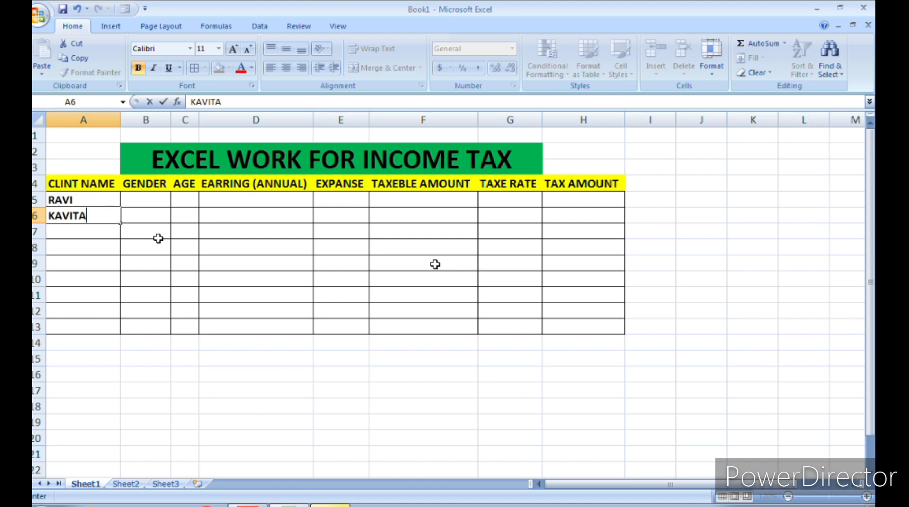
key(Return)
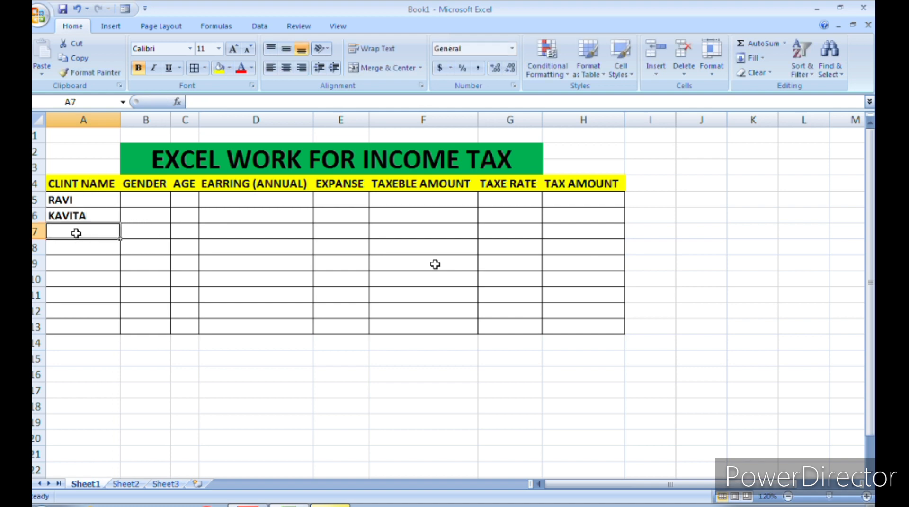
text(RAJN)
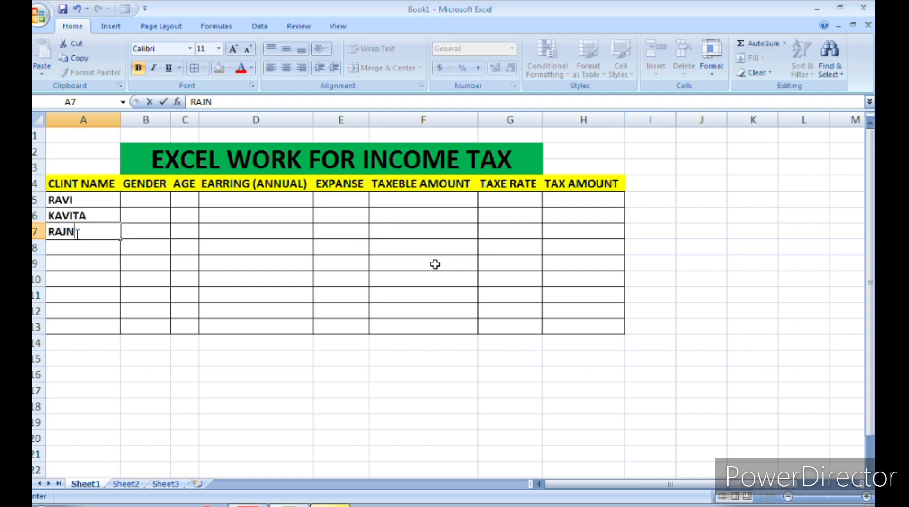
key(BackSpace)
text(AN)
key(Return)
text(A)
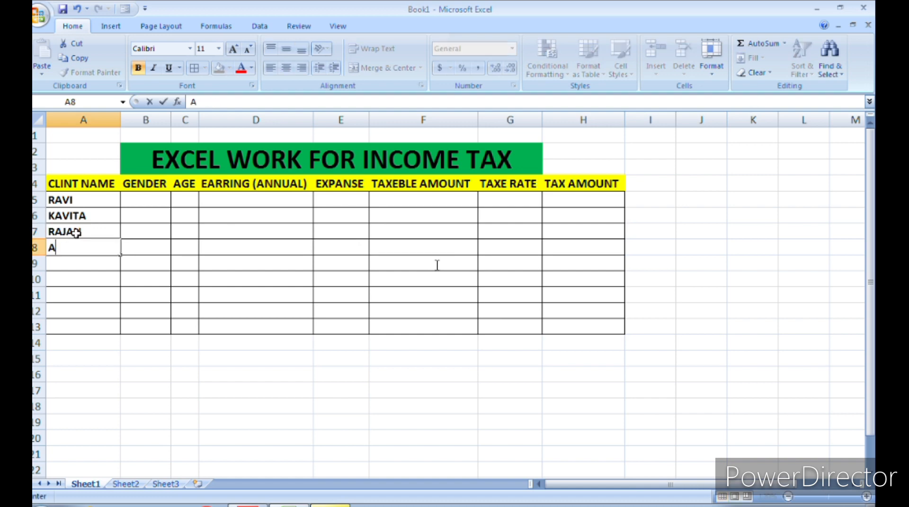
text(NJALI)
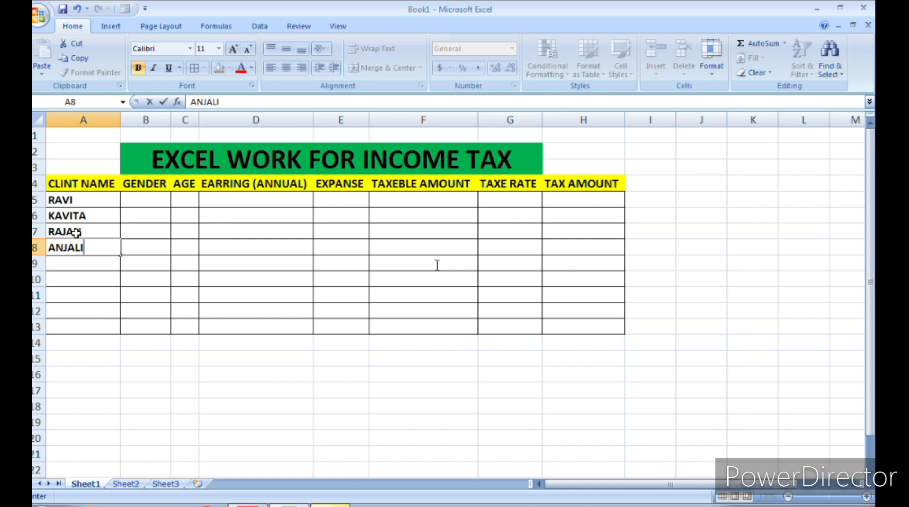
Fill the GENDER column in B5:B8 with MALE, FEMALE, MALE and FEMALE.
click(139, 200)
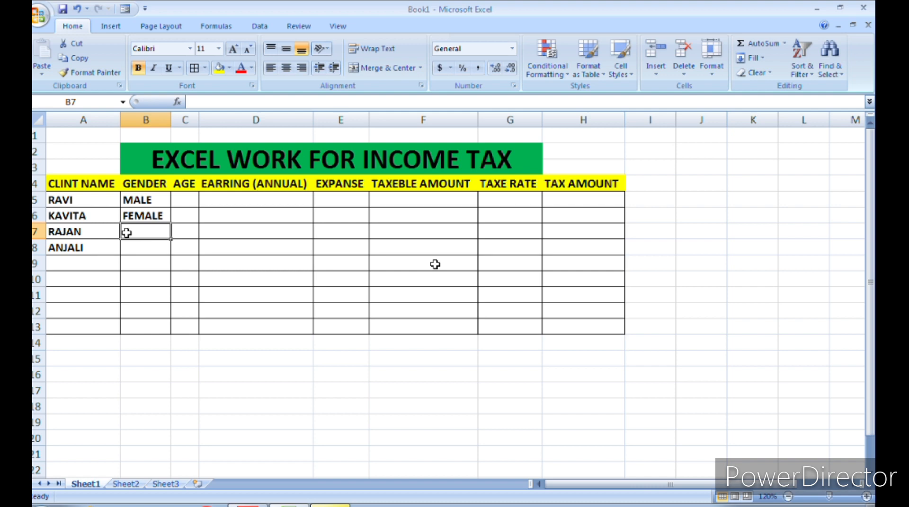
text(M)
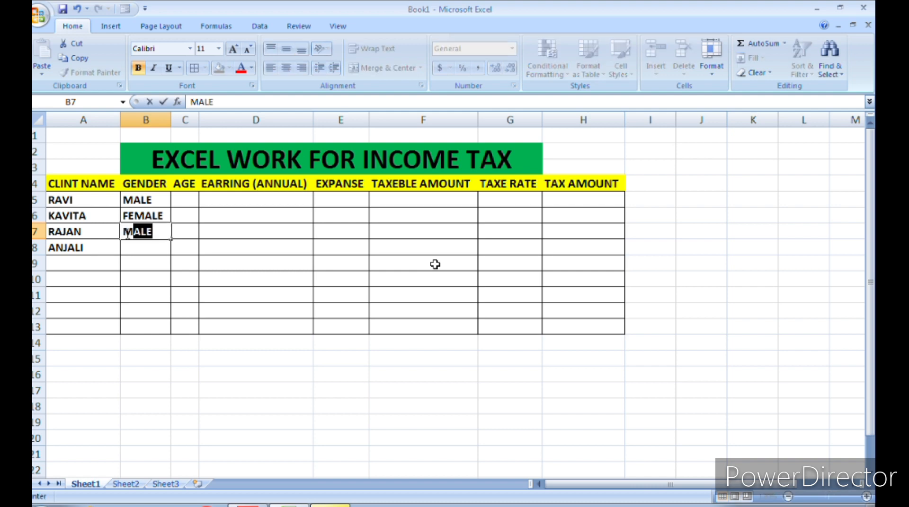
key(Return)
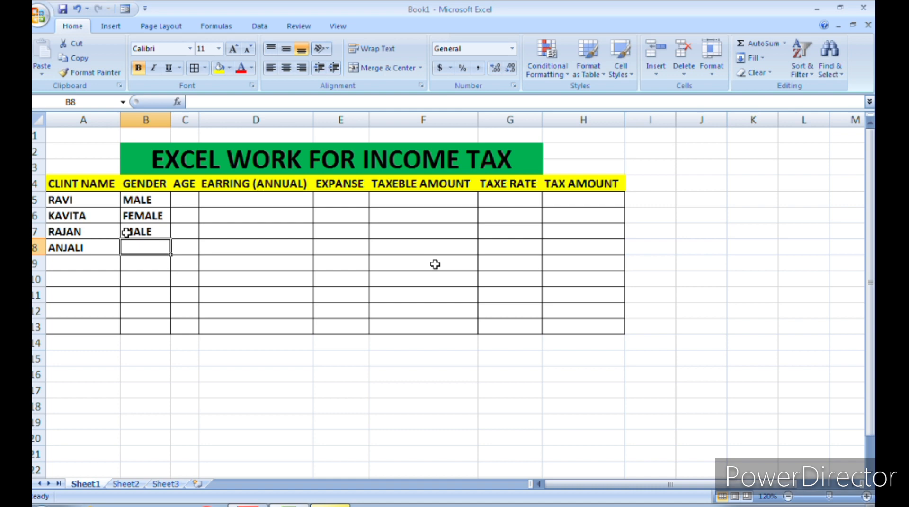
text(FEMALE)
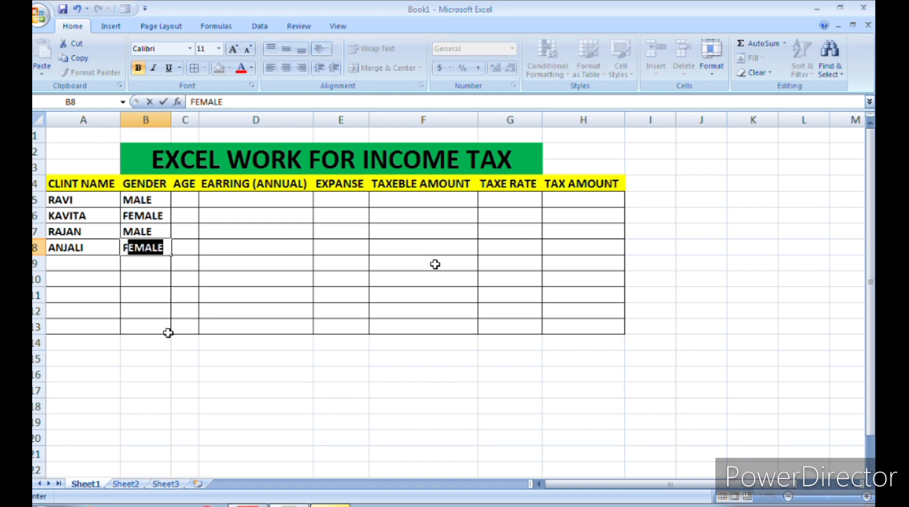
click(131, 304)
Enter the ages 25, 24, 31 and 22 in cells C5 to C8 of the AGE column.
click(186, 203)
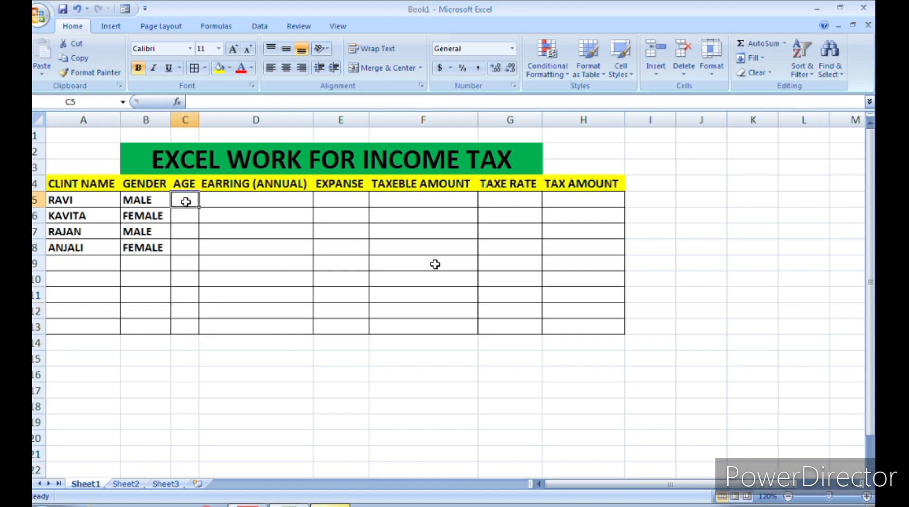
text(25)
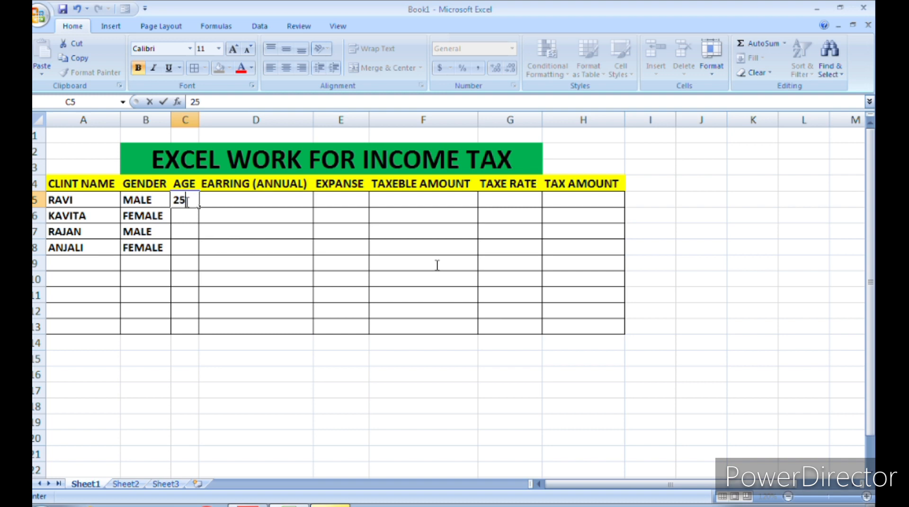
key(Return)
text(24)
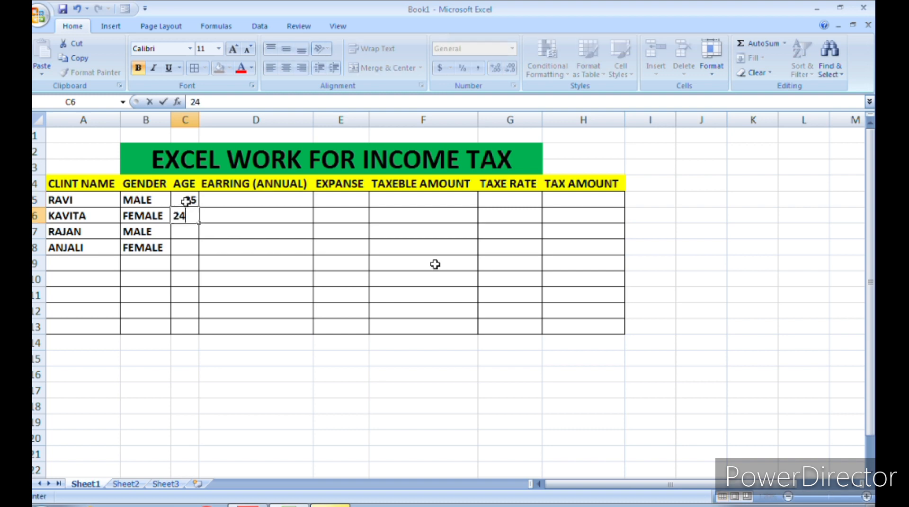
key(Return)
text(31)
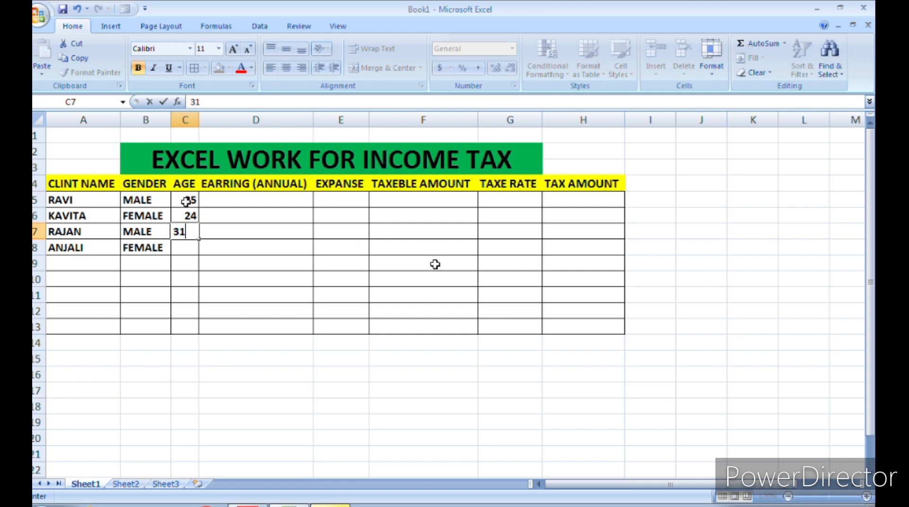
key(Return)
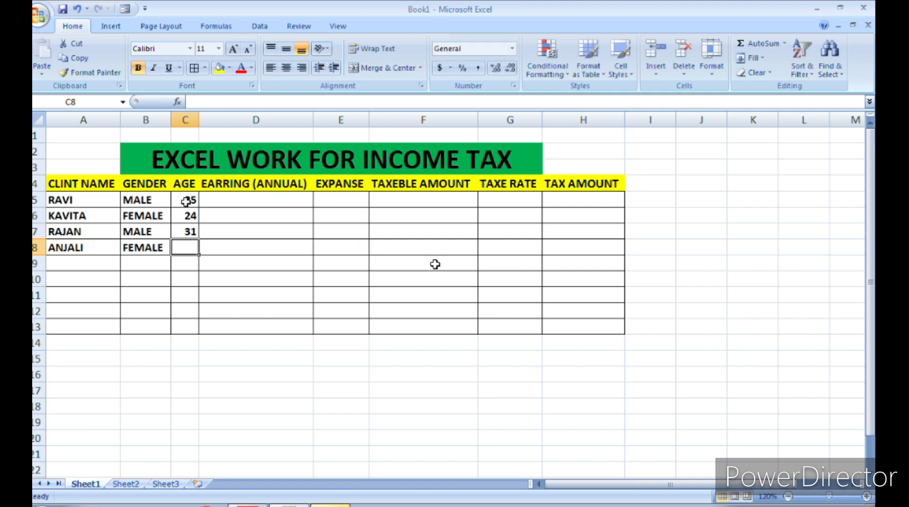
text(22)
key(Return)
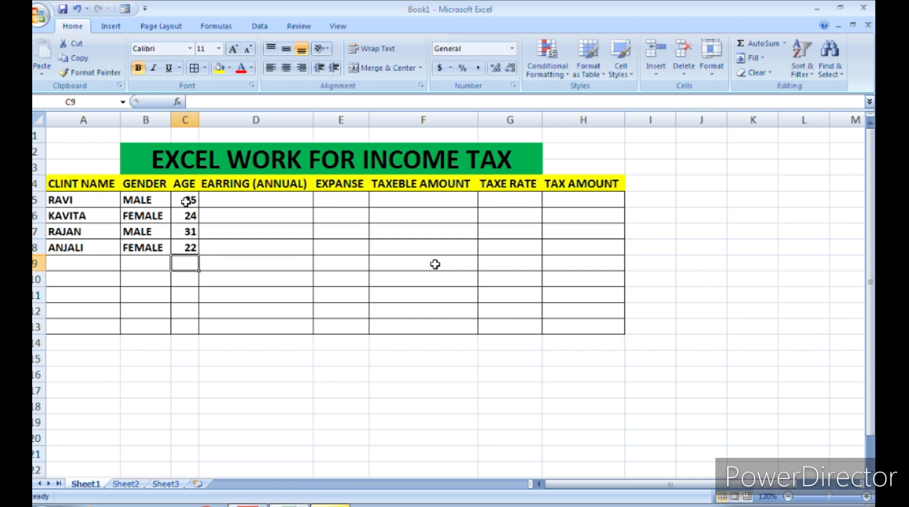
Enter annual earnings of 300000, 500000, 400000 and 600000 in cells D5 to D8.
click(241, 200)
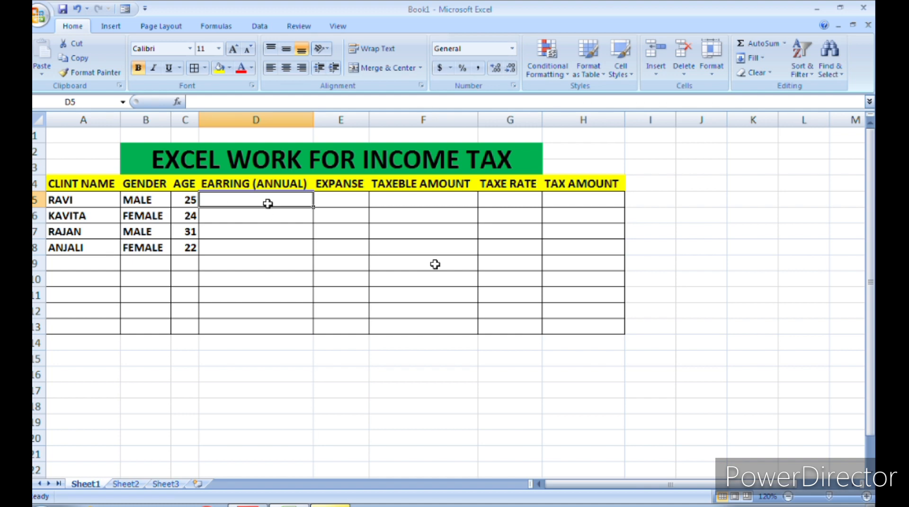
text(50000)
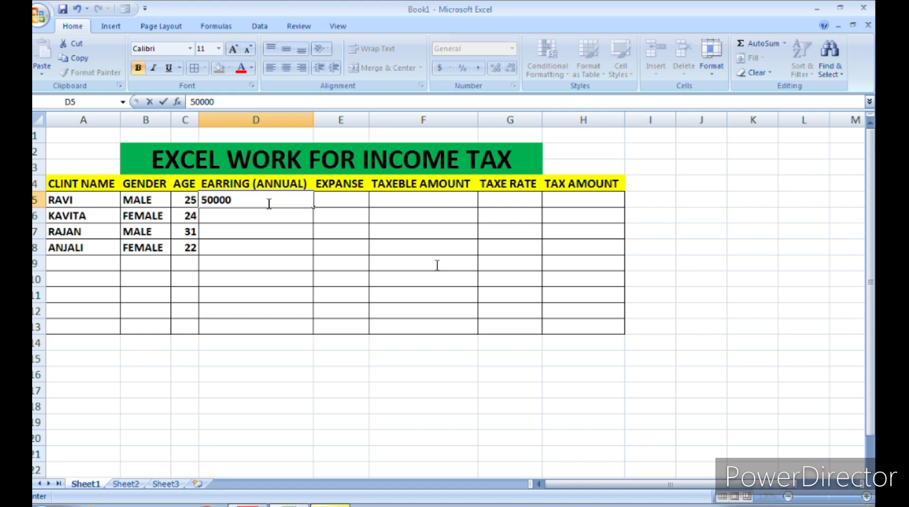
key(Return)
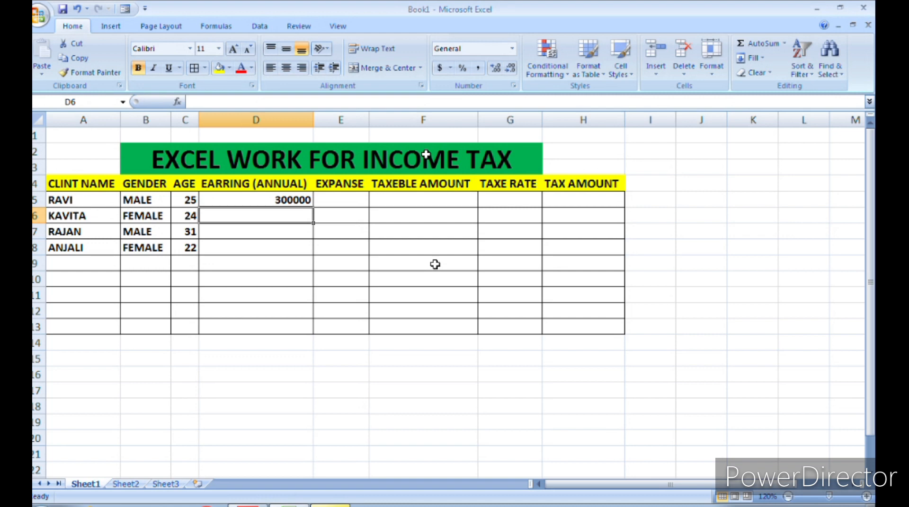
text(5)
key(BackSpace)
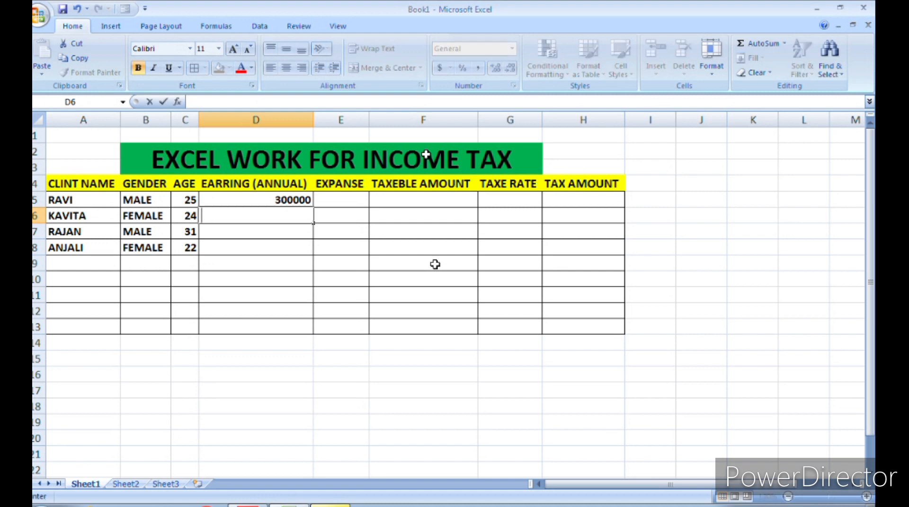
text(500000)
key(Return)
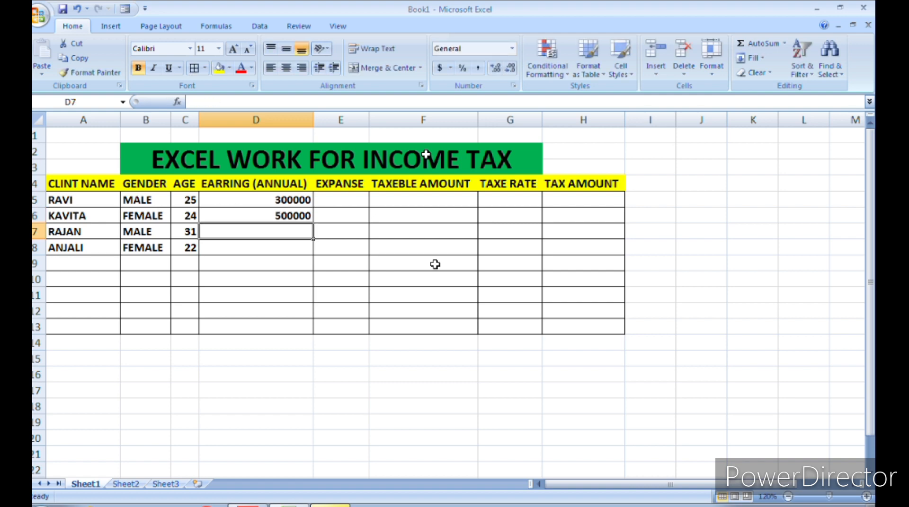
text(4)
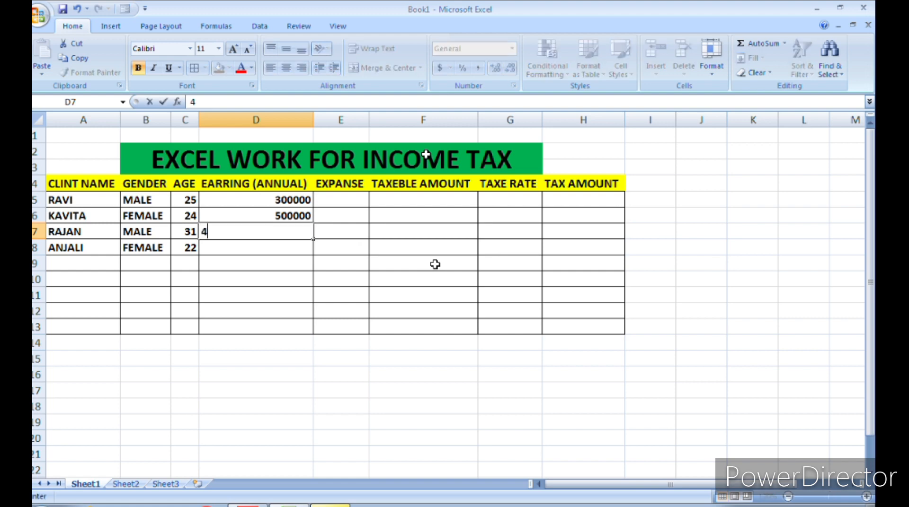
text(00000)
key(Return)
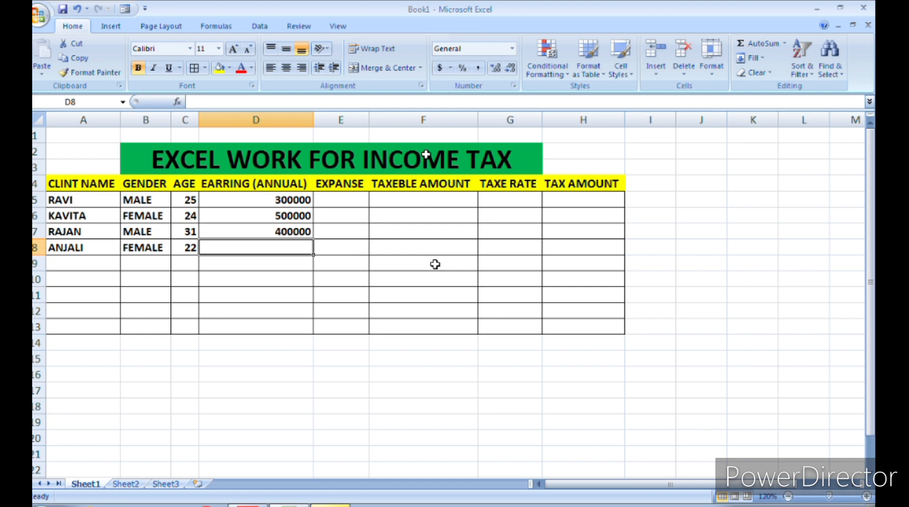
text(600000)
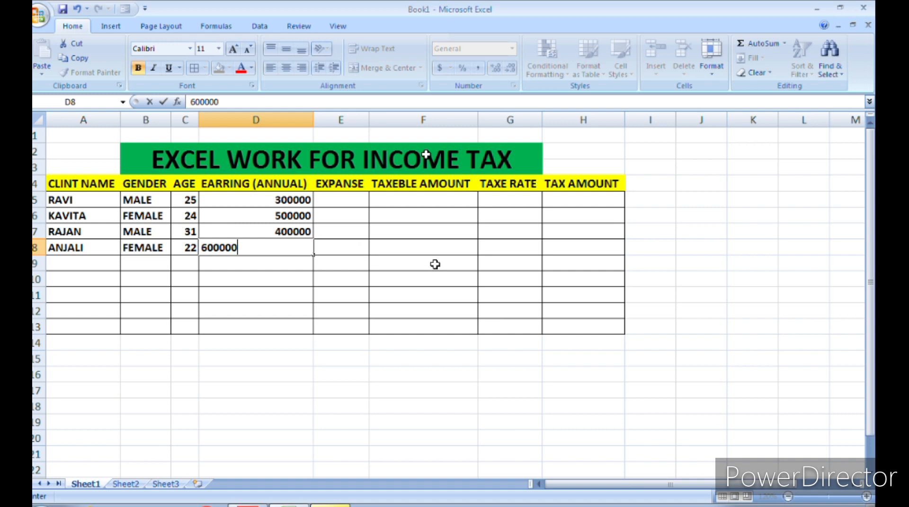
key(Return)
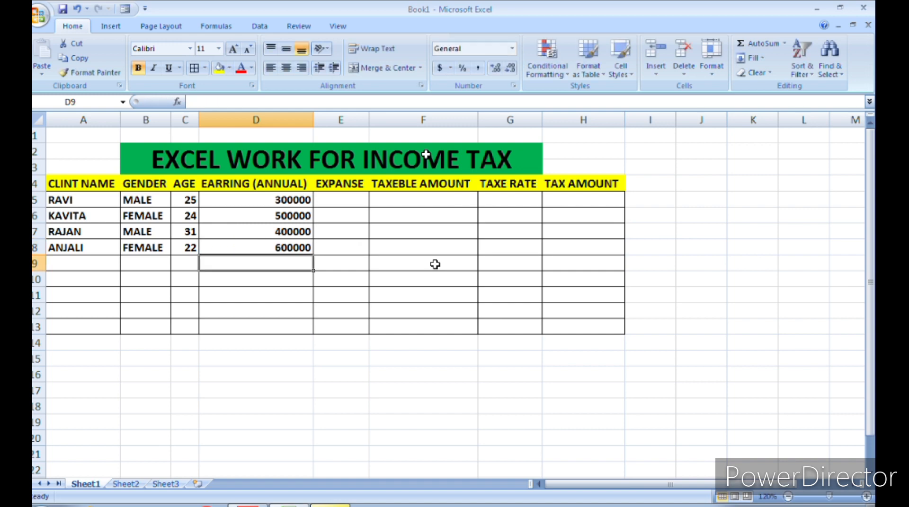
Enter expenses of 150000, 200000 and 300000 in cells E5 to E7 of the EXPANSE column.
click(335, 200)
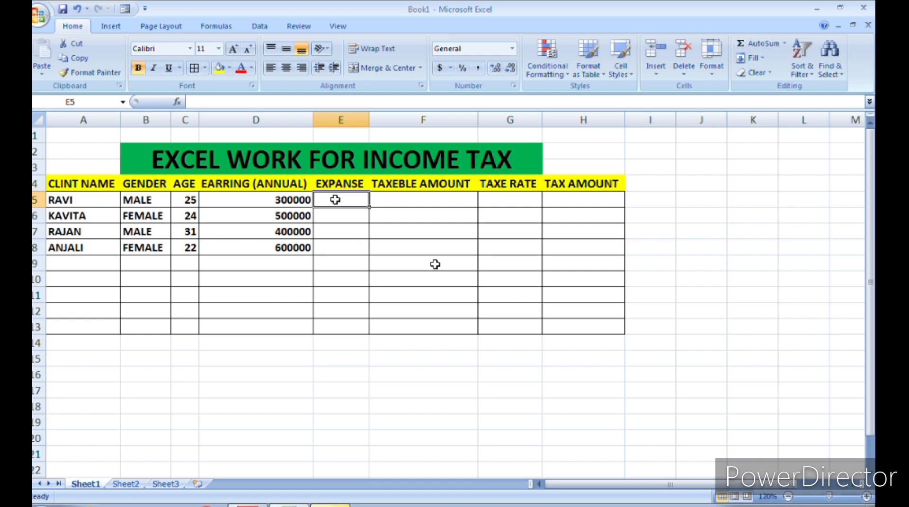
text(250000)
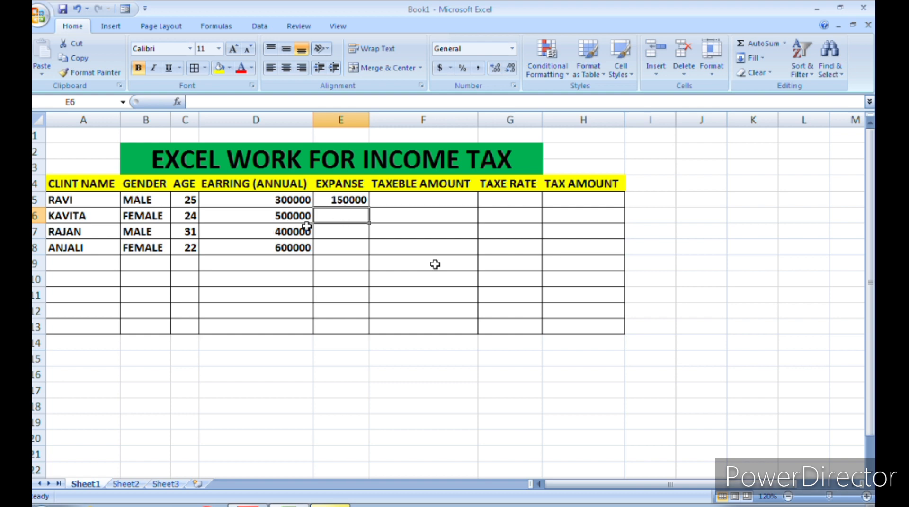
text(300)
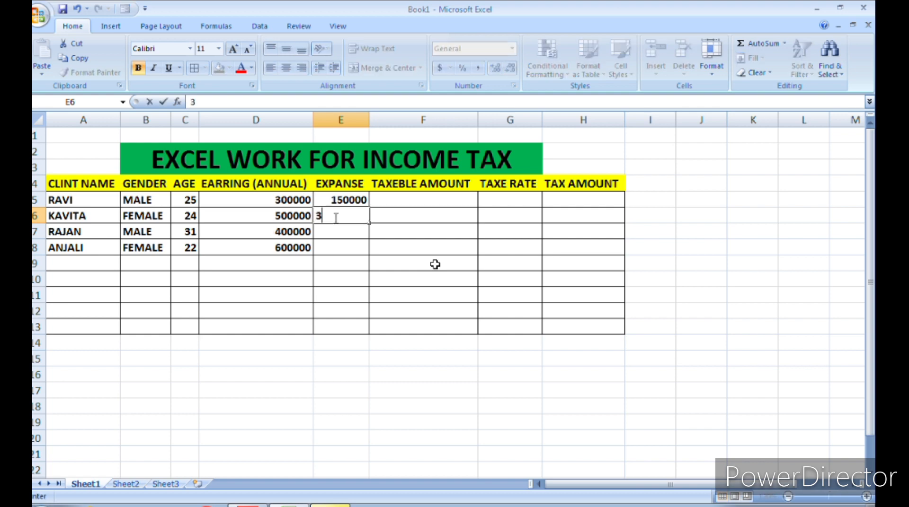
key(BackSpace)
key(BackSpace)
key(BackSpace)
text(200000)
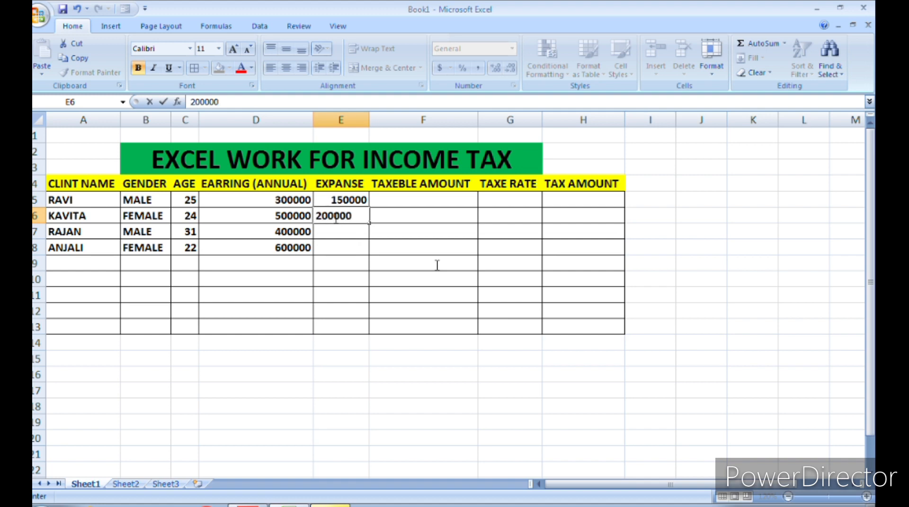
key(Return)
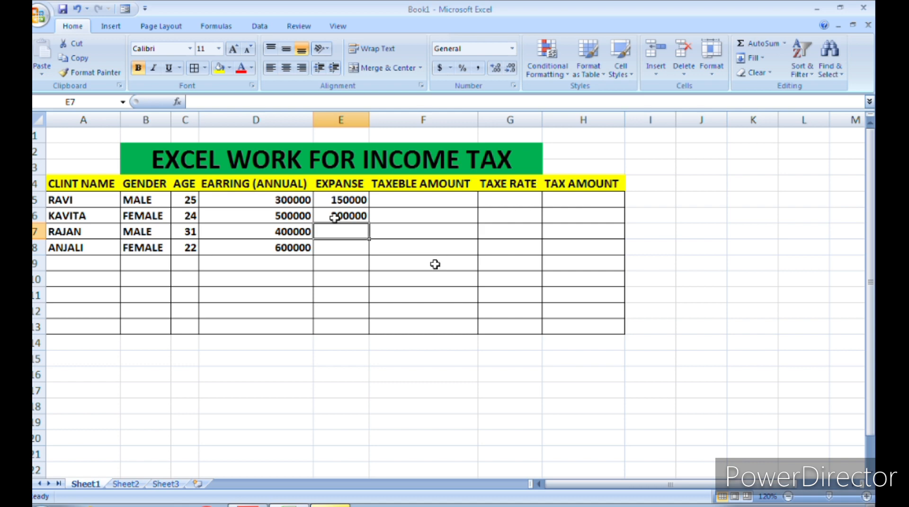
text(300000)
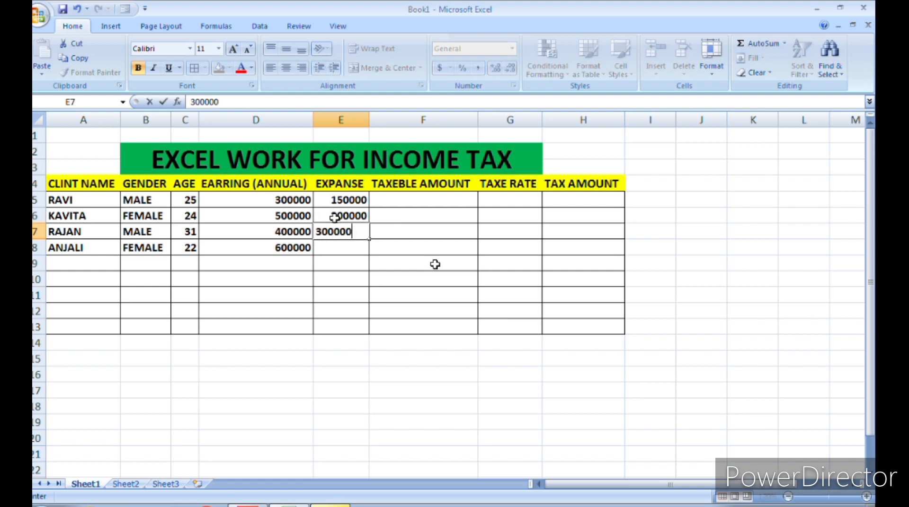
key(Return)
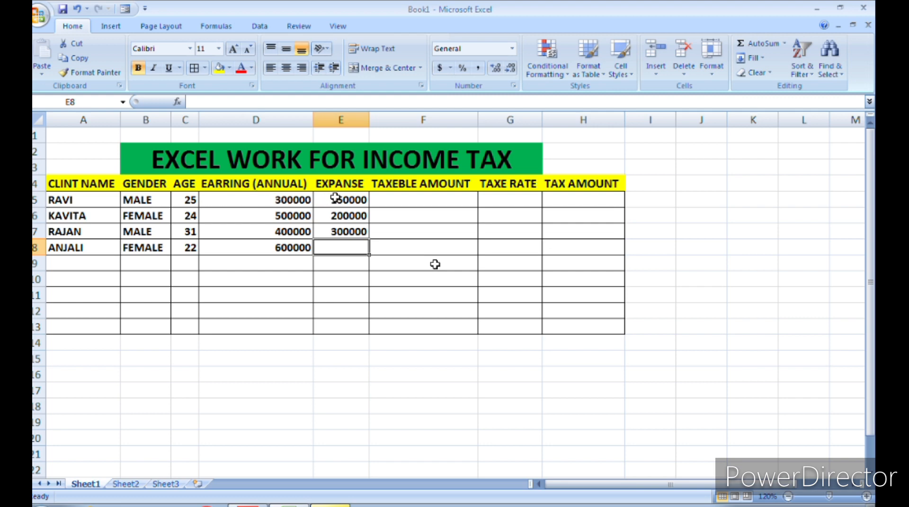
click(394, 197)
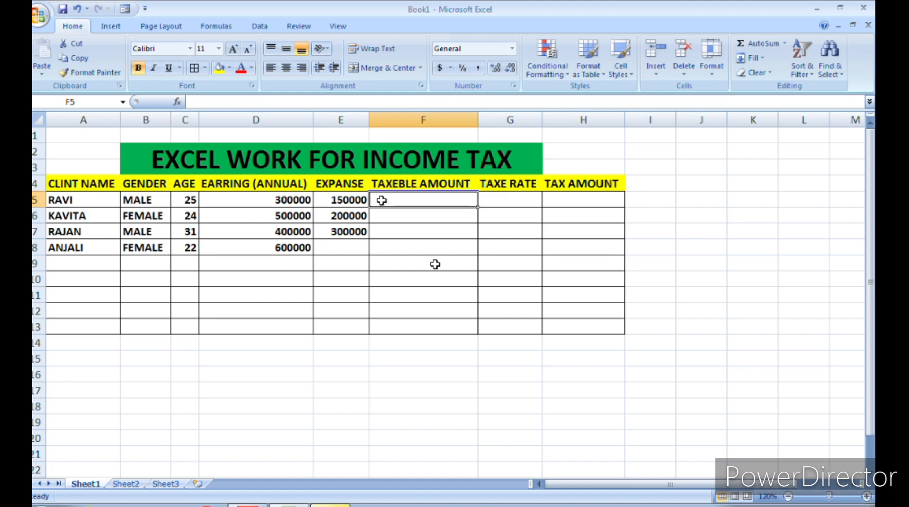
text(=)
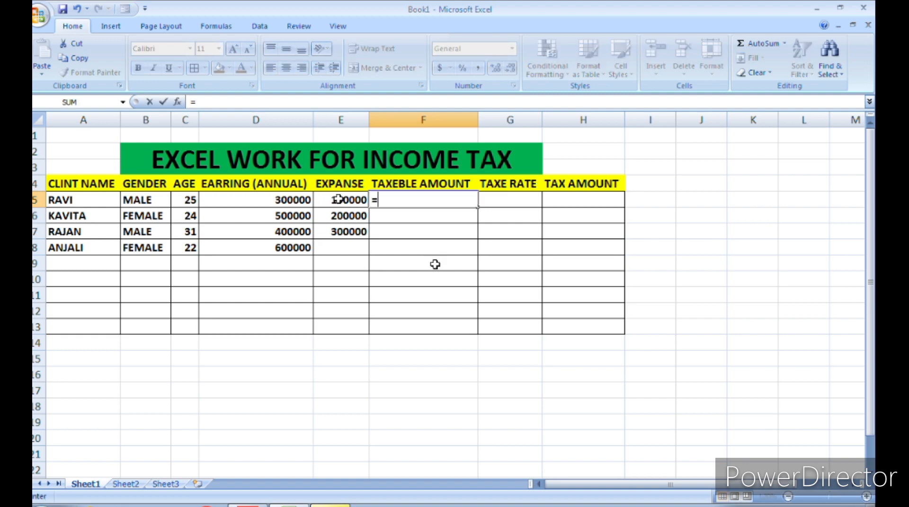
click(338, 200)
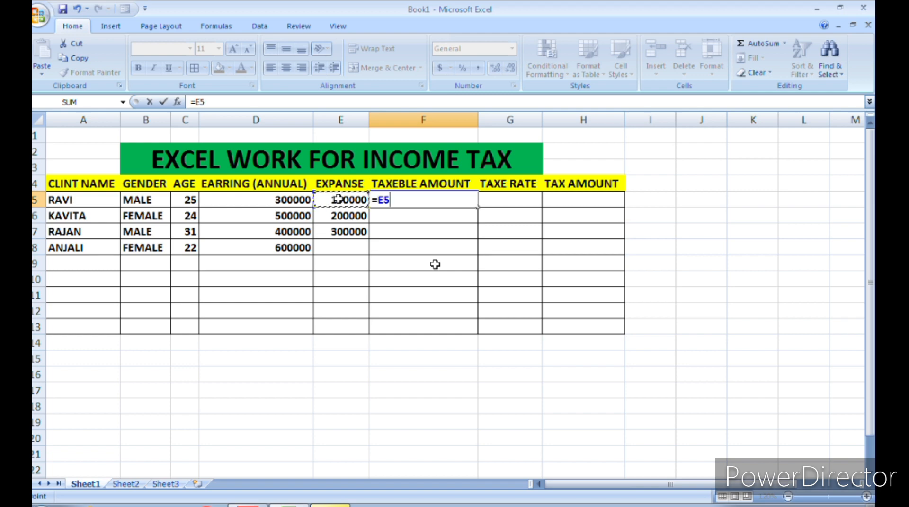
text(-)
click(296, 199)
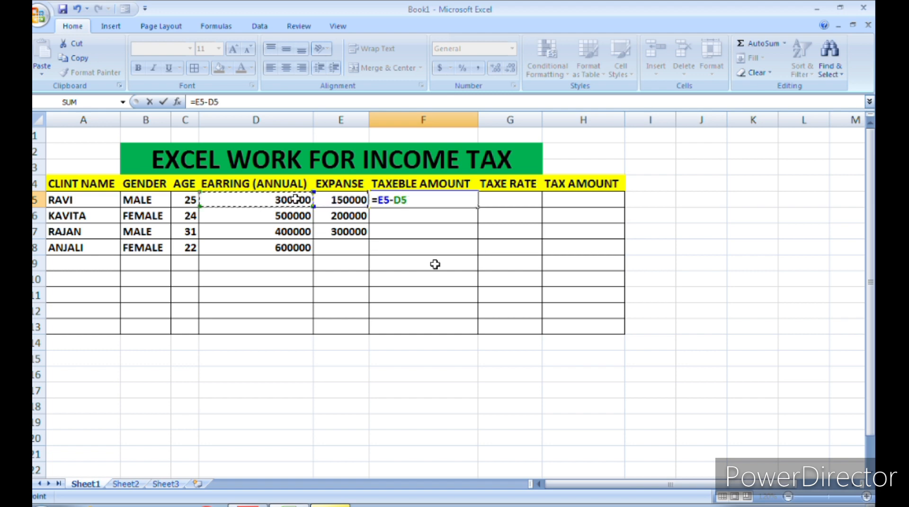
key(Escape)
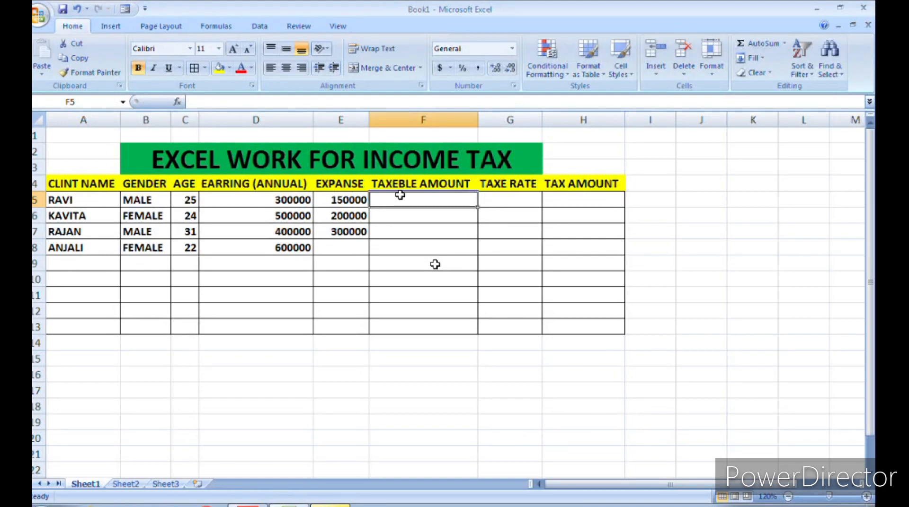
Calculate the taxable amount in F5 with the formula =D5-E5 and fill it down to F8.
text(=)
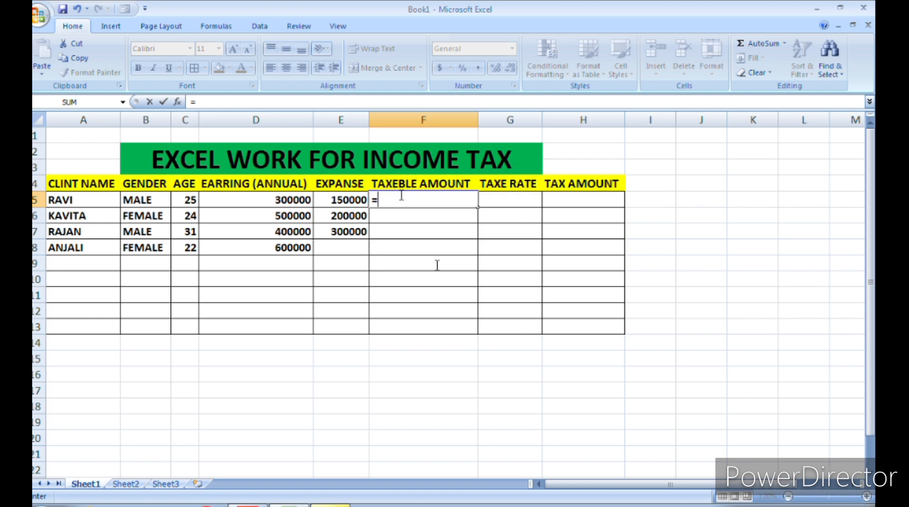
click(262, 198)
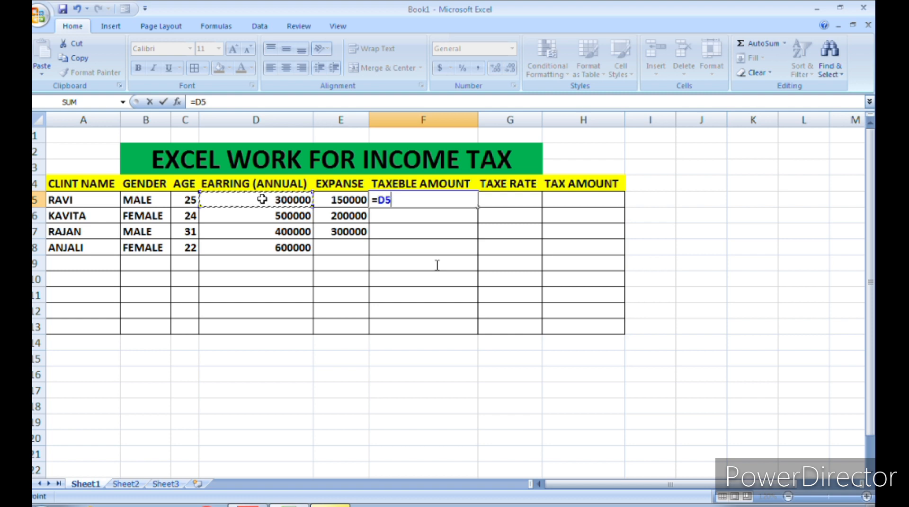
text(-)
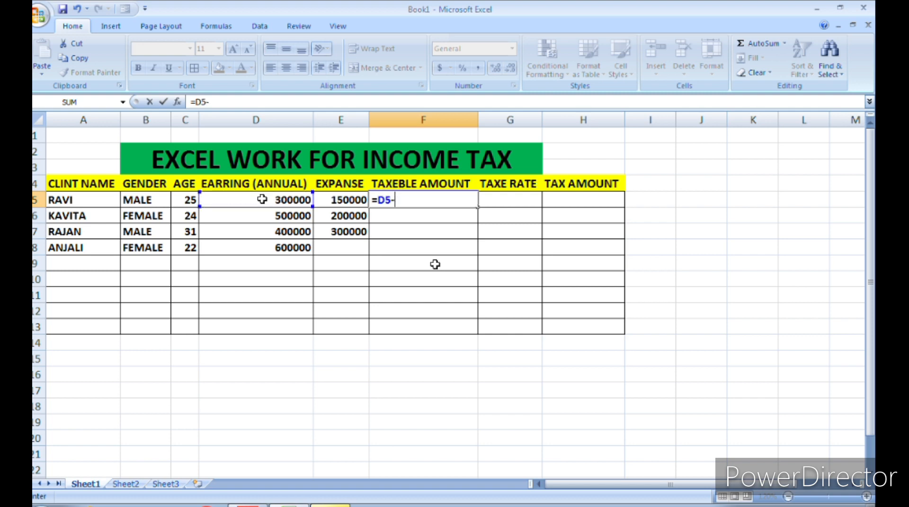
click(345, 200)
text())
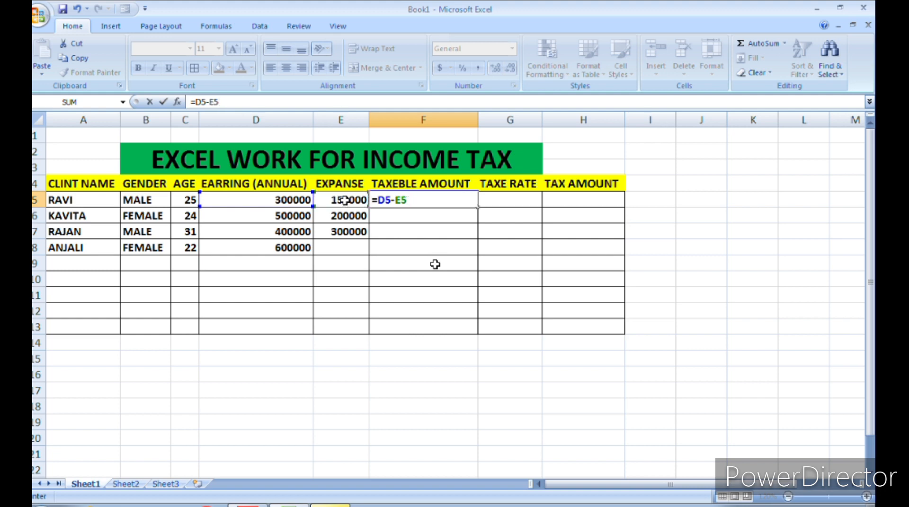
key(Return)
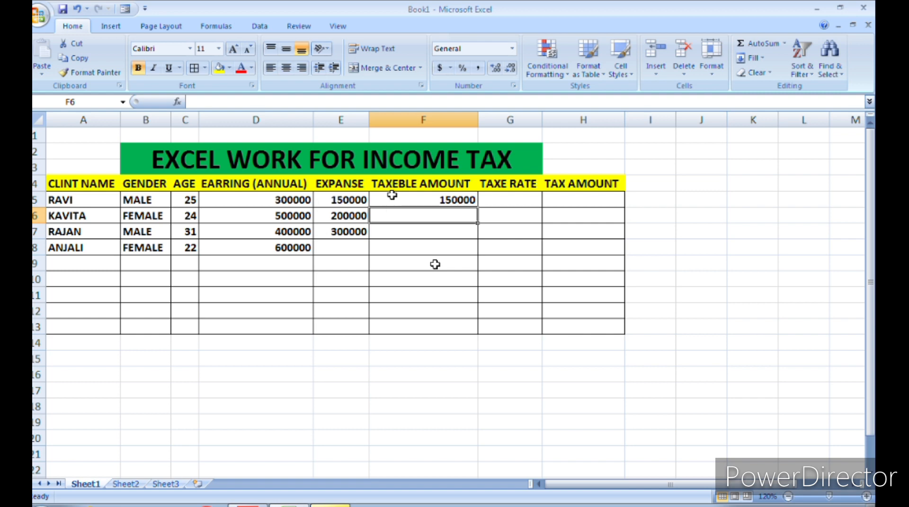
click(391, 200)
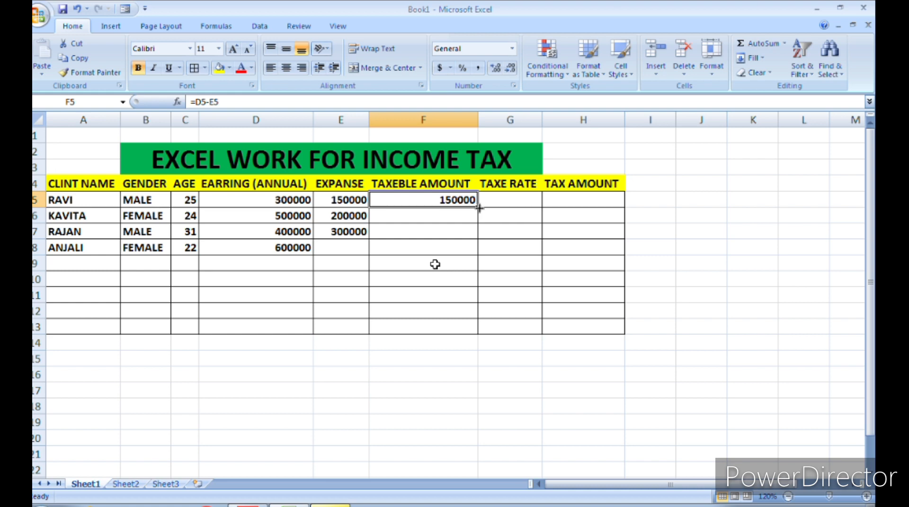
drag(481, 207, 434, 264)
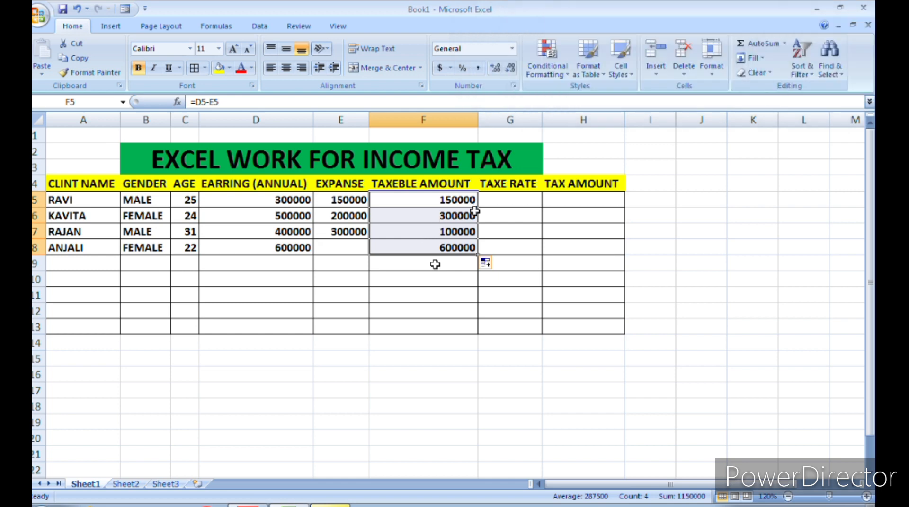
Enter a rate of 0% in cell G5 of the TAXE RATE column.
click(502, 201)
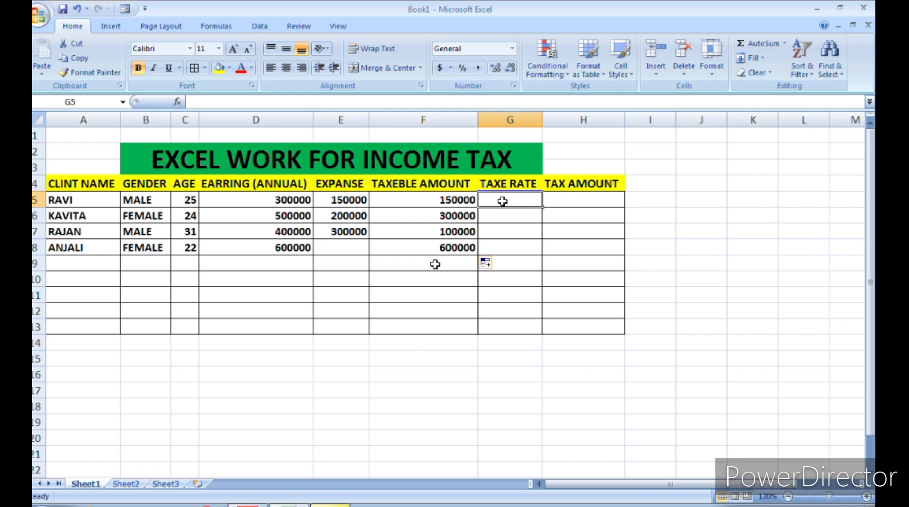
text(0)
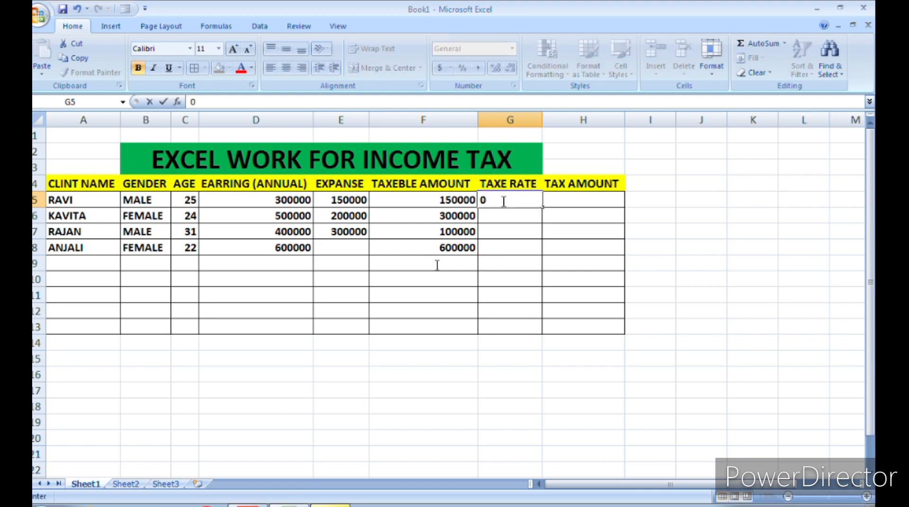
text(%)
click(506, 213)
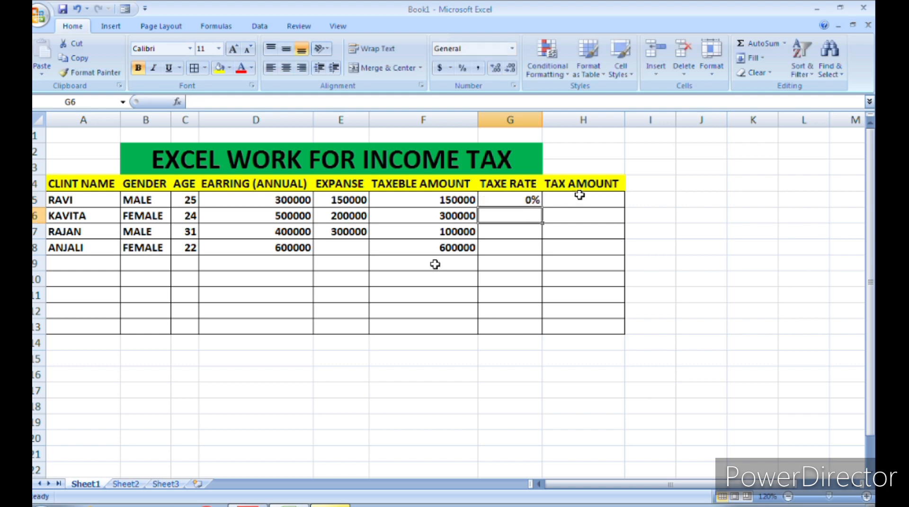
Begin an IF formula in G5 that returns 0% when F5<=250000.
click(524, 204)
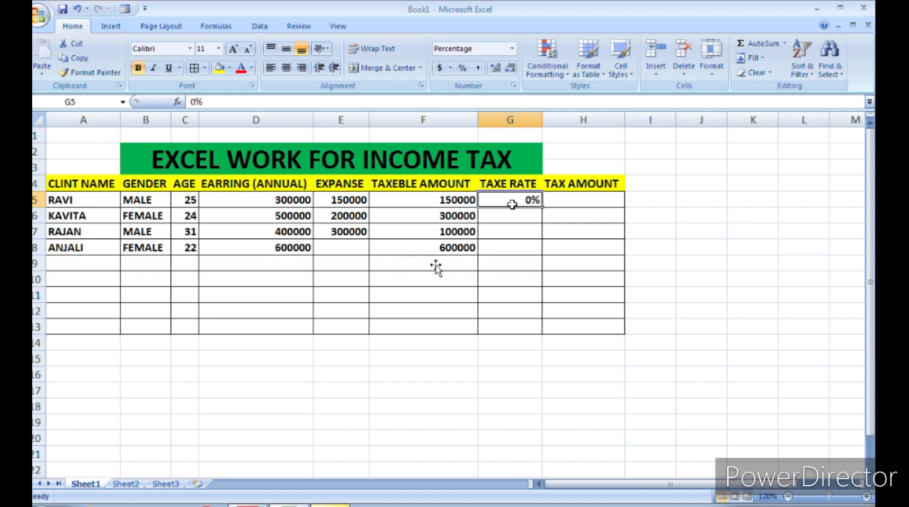
text(=)
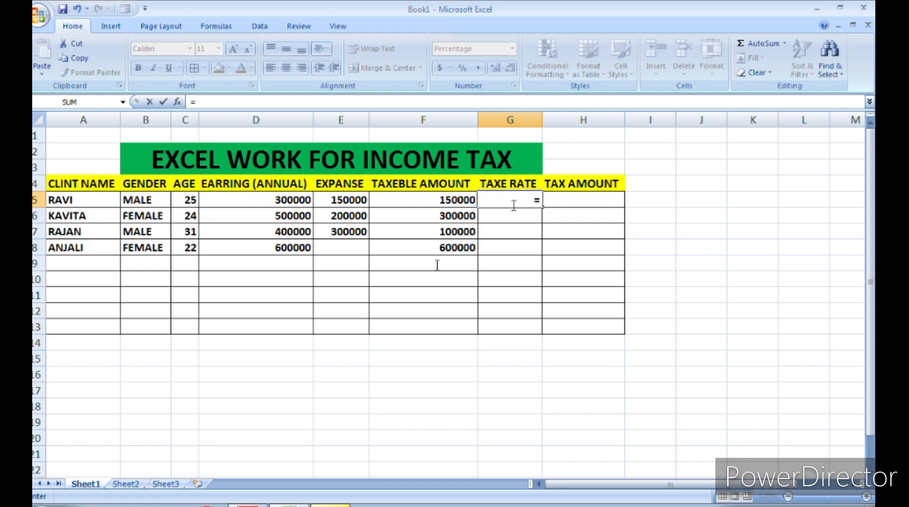
text(ID)
key(BackSpace)
text(F)
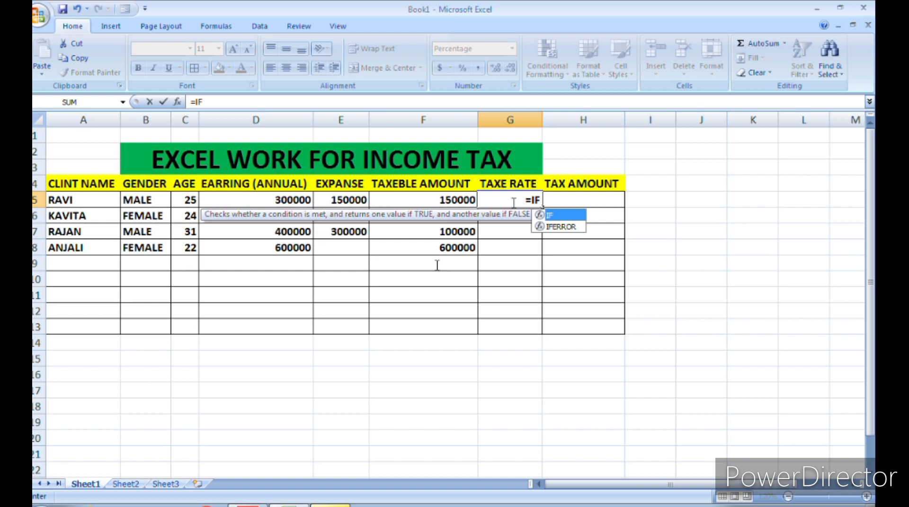
text(()
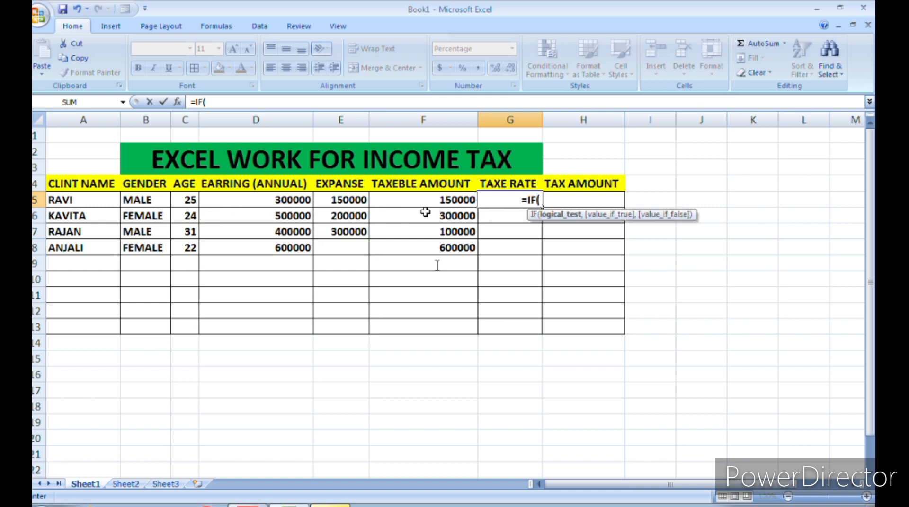
click(411, 202)
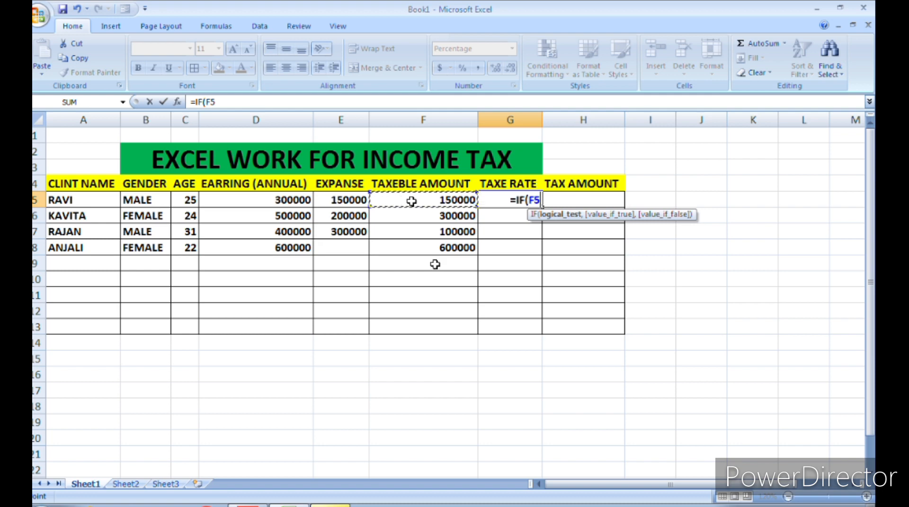
text(<)
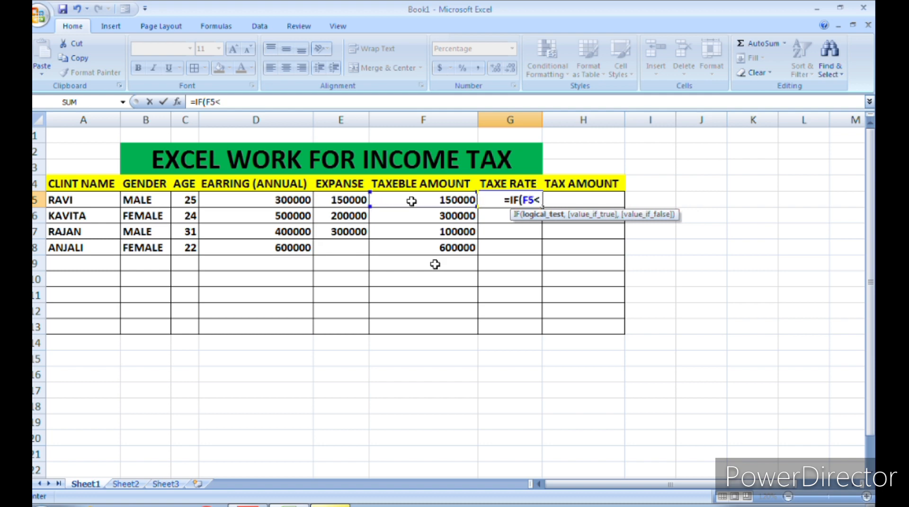
text(=)
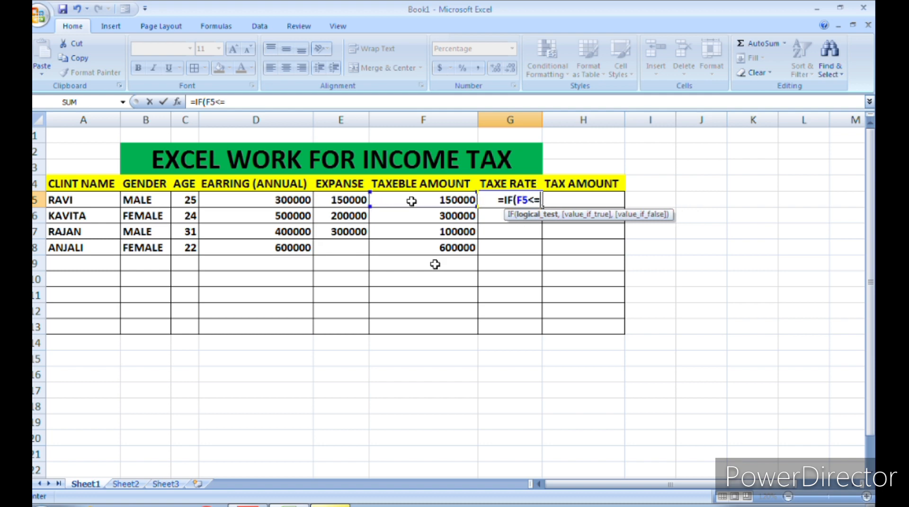
text(25000)
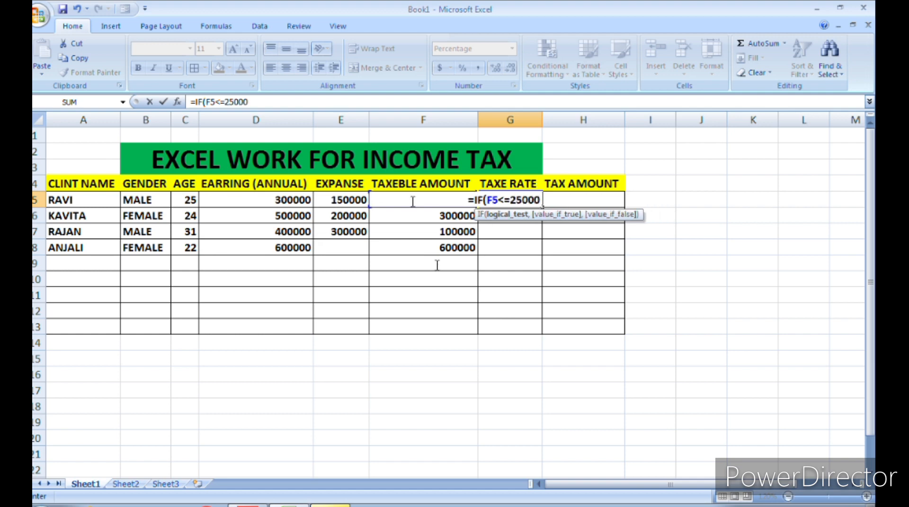
text(00)
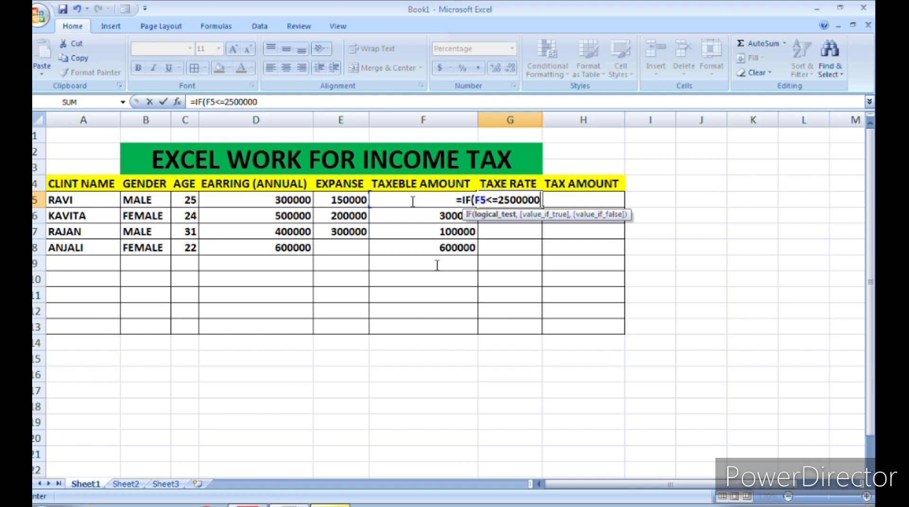
key(BackSpace)
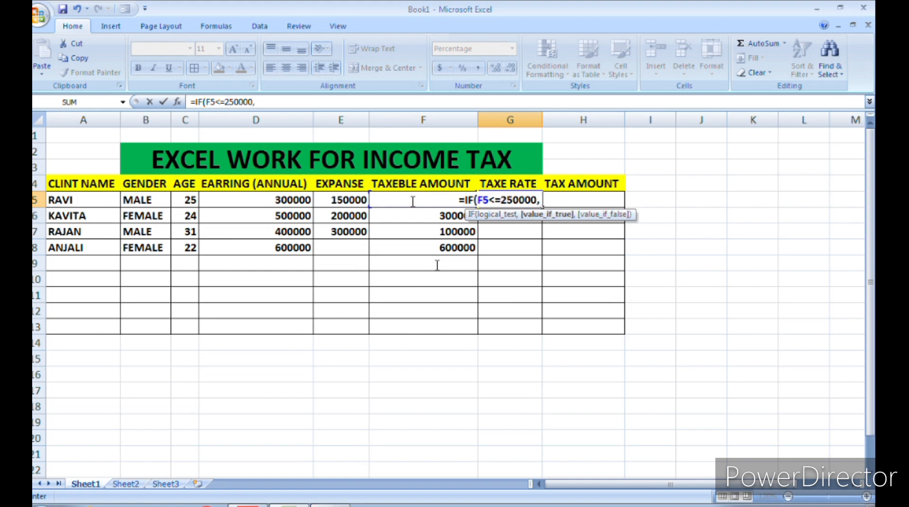
text(0)
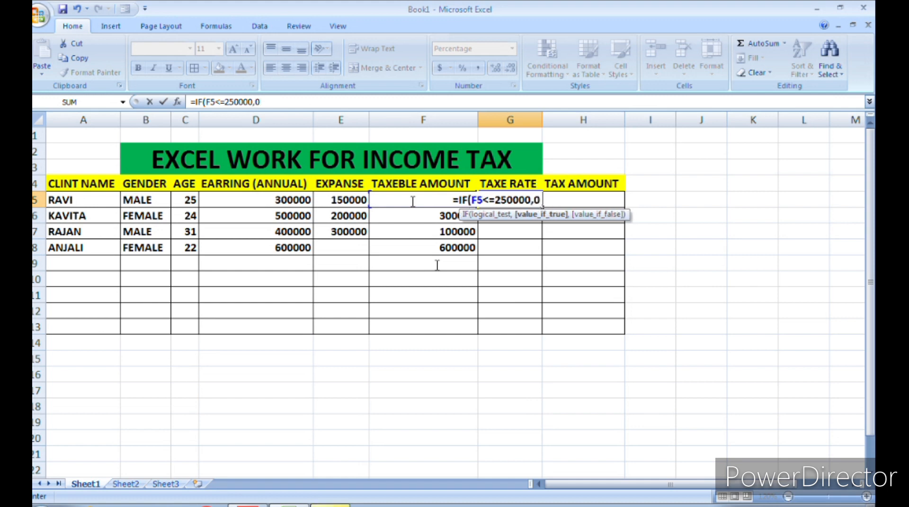
text(%)
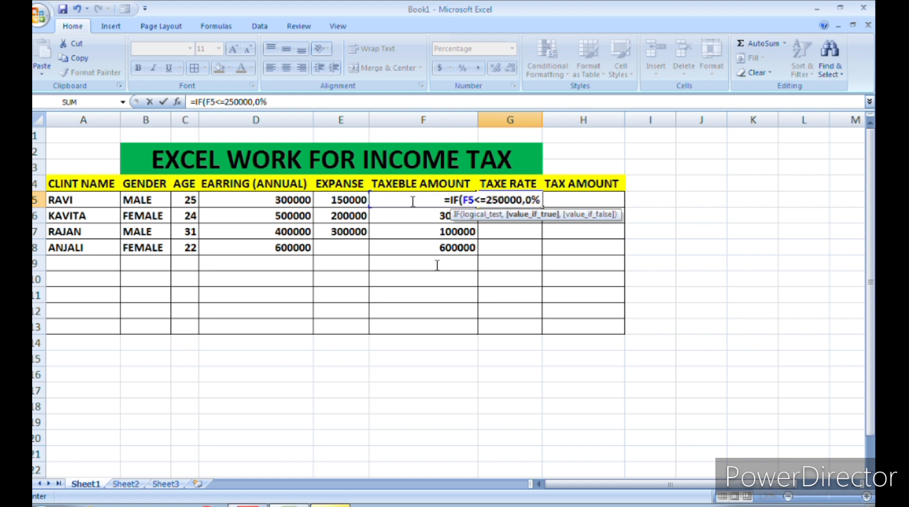
Nest a second IF in the G5 formula that returns 5% when F5<=500000.
text(,IF)
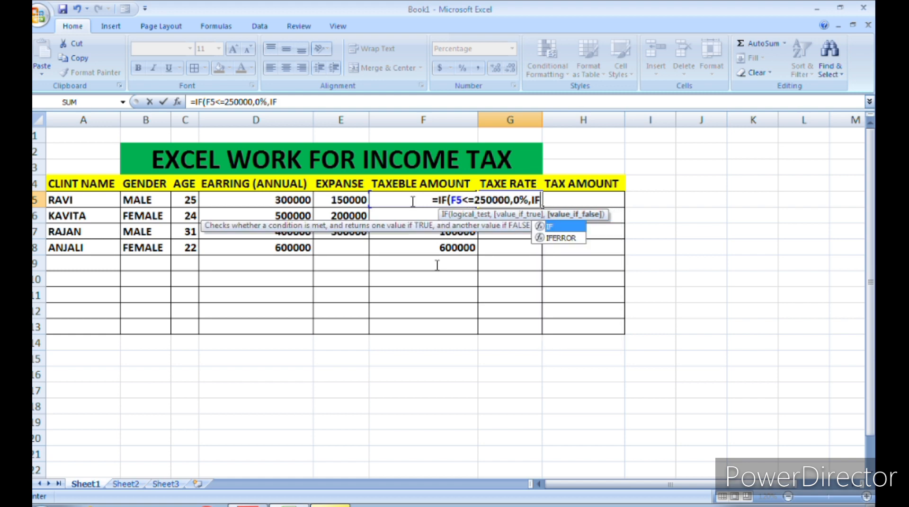
text(()
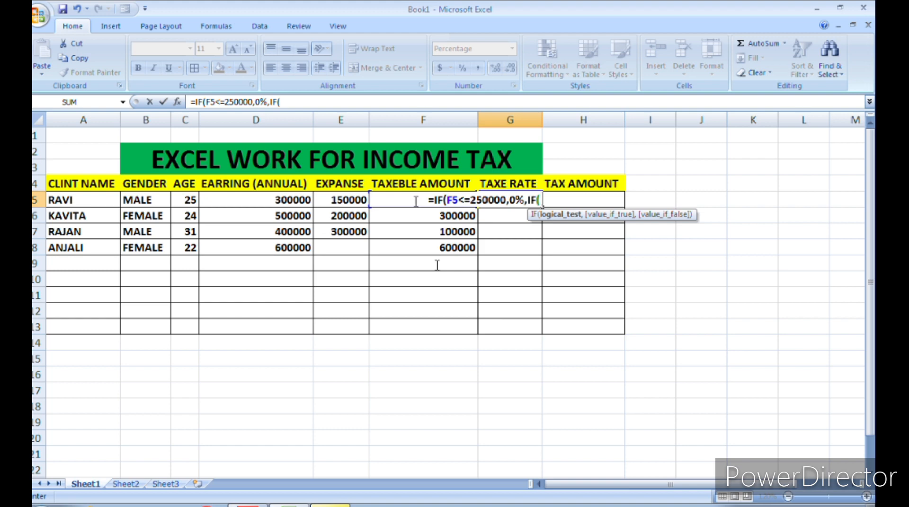
click(384, 197)
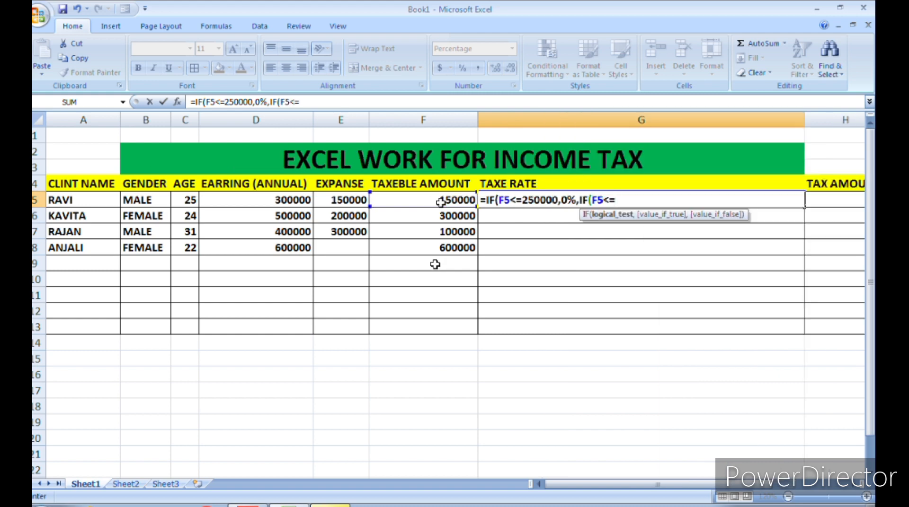
text(500000)
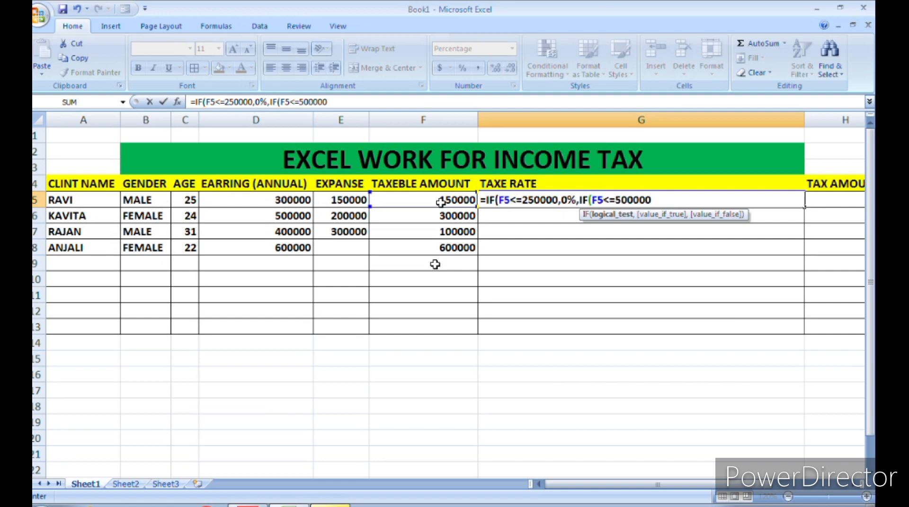
text(,)
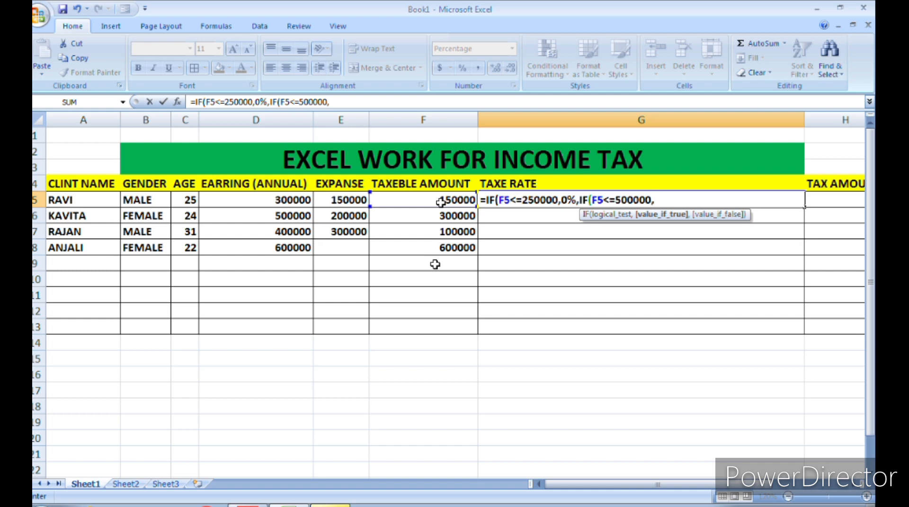
text(5%)
Nest a third IF returning 10% when F5<=750000 and enter the G5 formula, accepting the proposed correction.
text(,IF()
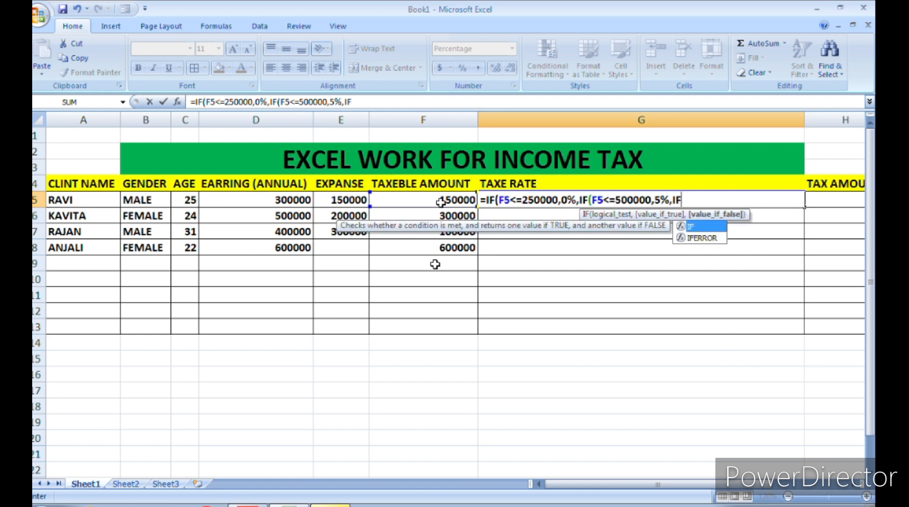
click(441, 202)
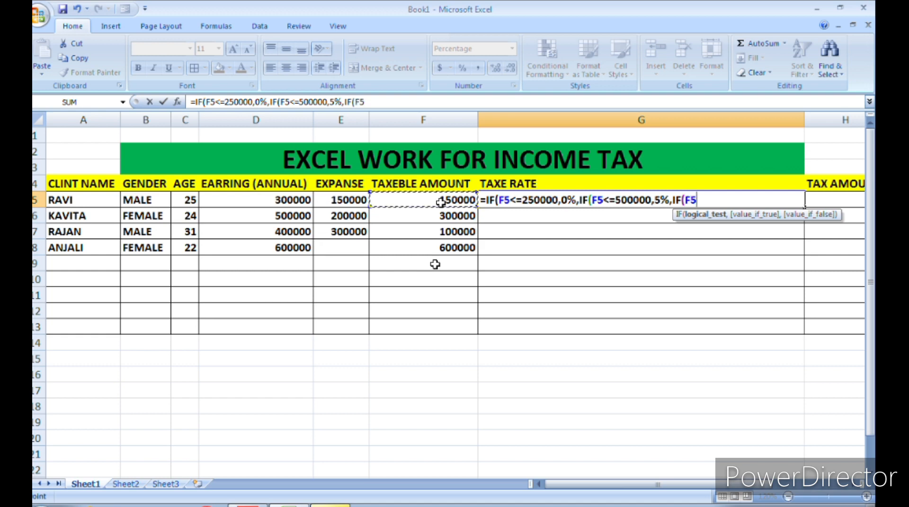
text(<=750000)
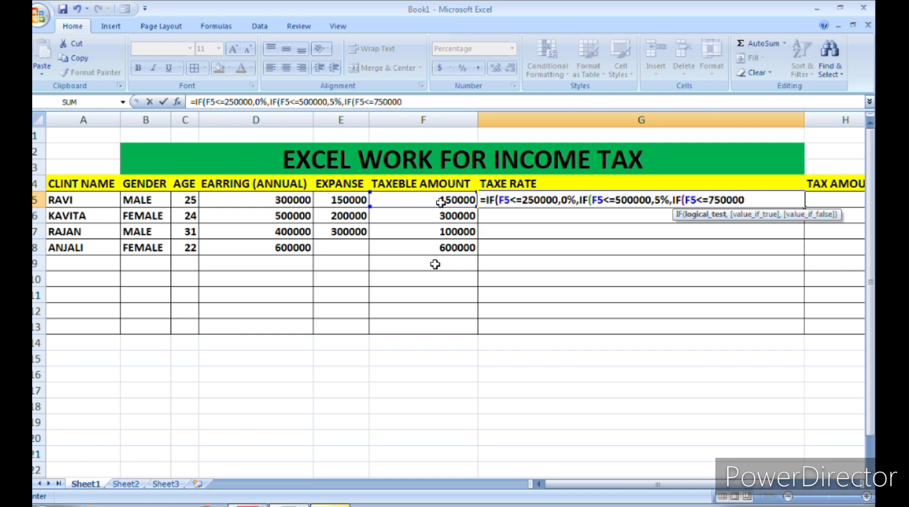
text(,)
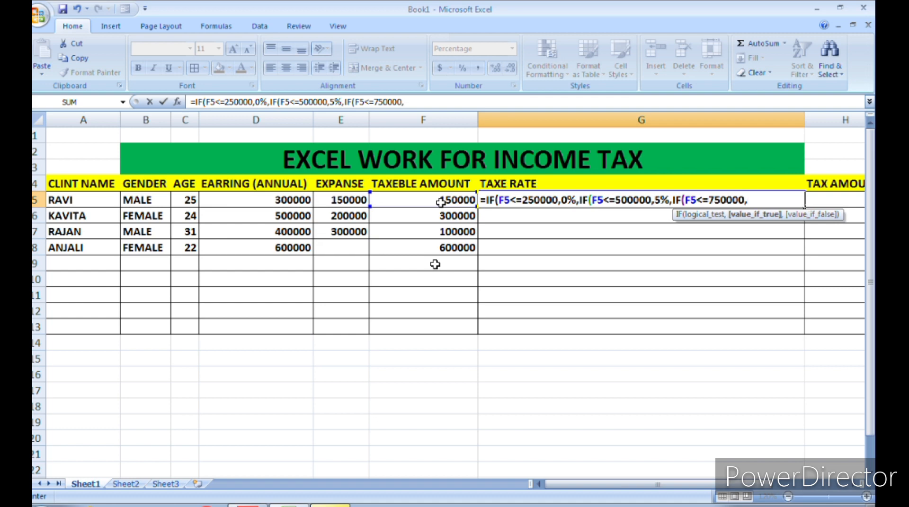
text(10%))
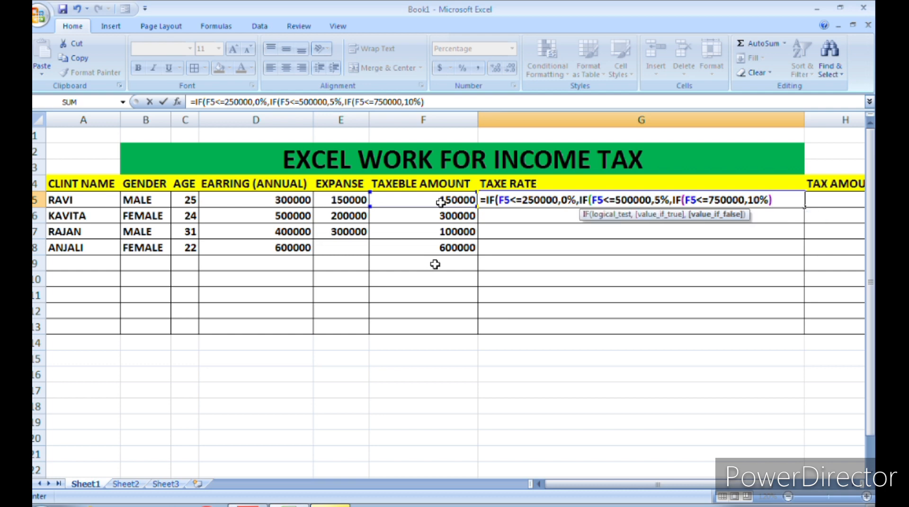
key(Return)
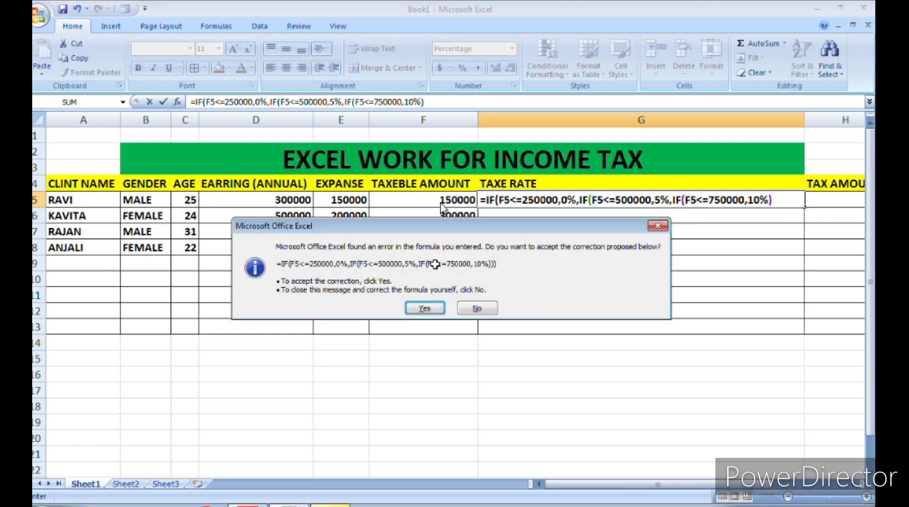
key(Return)
Undo the last two entries in cell G5, including the nested IF formula.
click(546, 203)
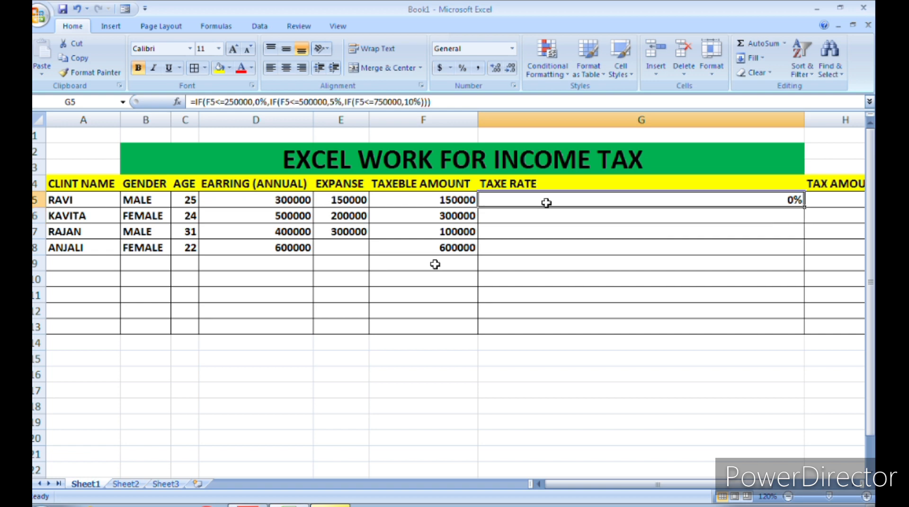
key(ctrl+z)
key(ctrl+z)
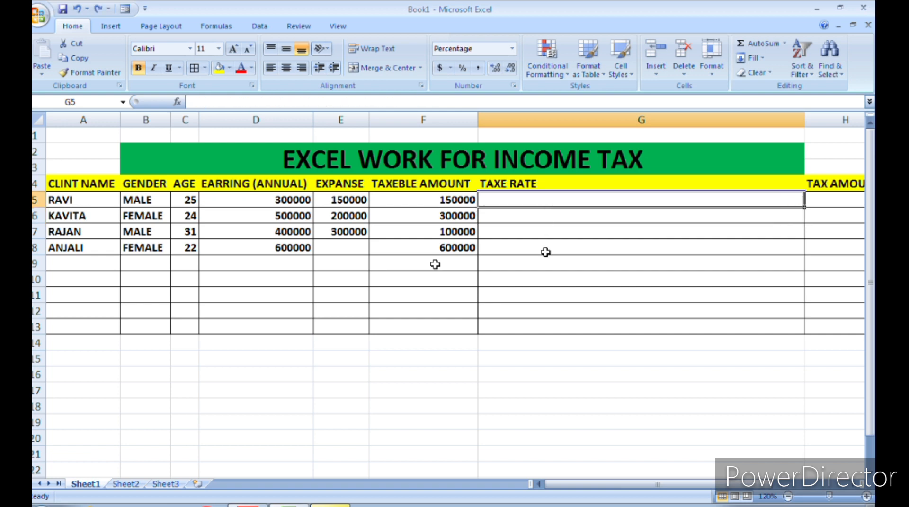
Redo the undone nested IF tax rate formula in G5, re-enter it and fill it down through G8.
key(ctrl+y)
key(ctrl+y)
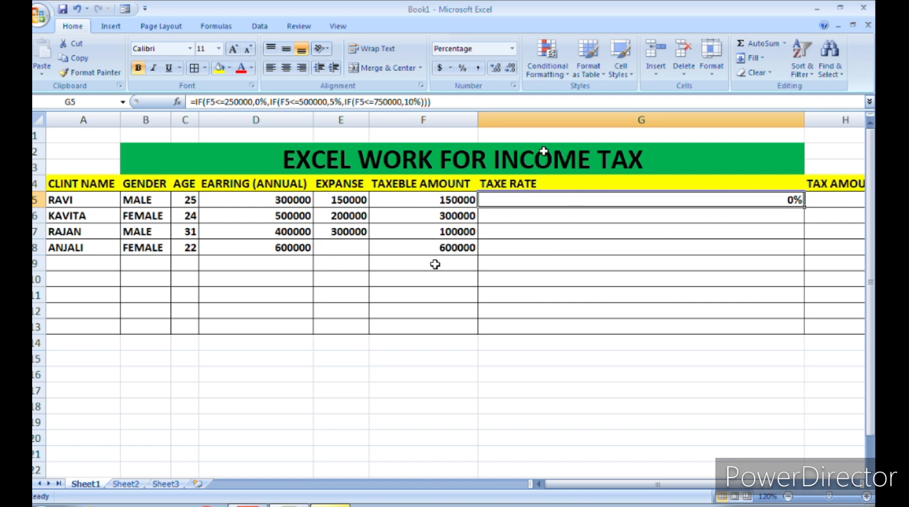
click(437, 103)
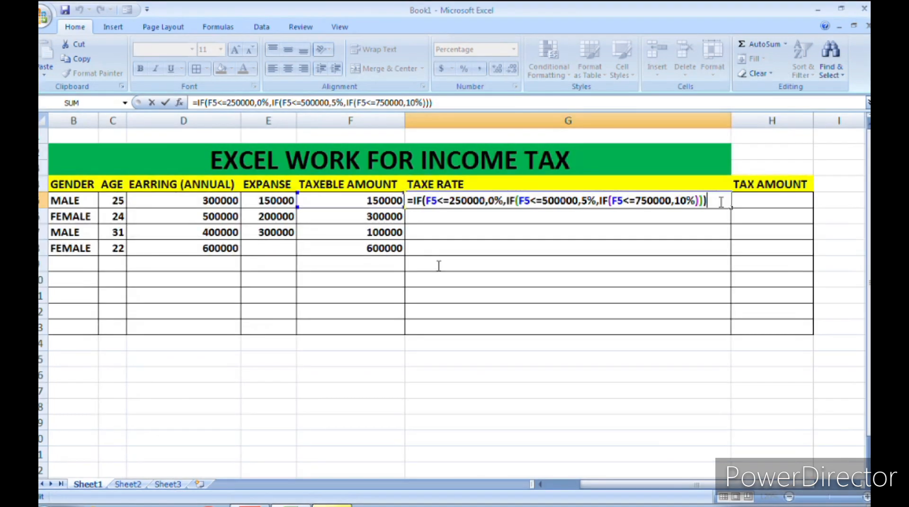
key(Return)
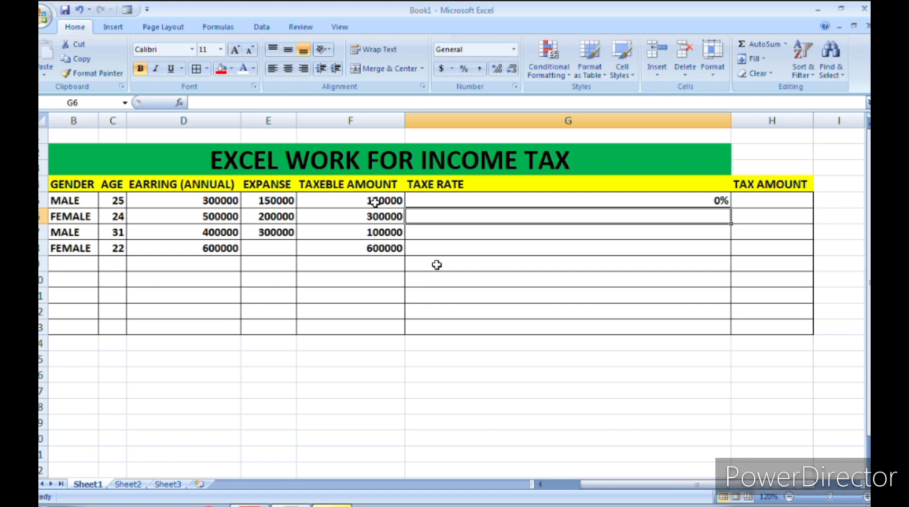
click(695, 199)
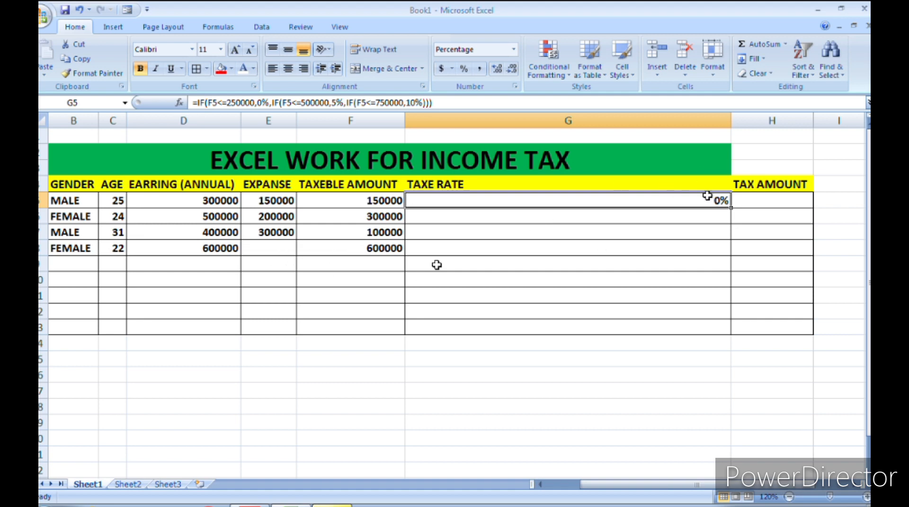
drag(729, 209, 731, 260)
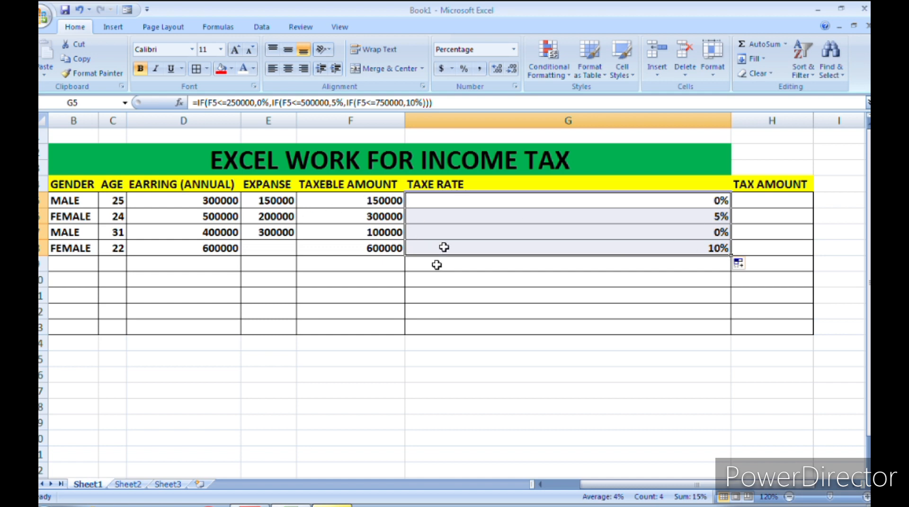
Enter 200000 as the expense for the fourth client in cell E8.
click(269, 250)
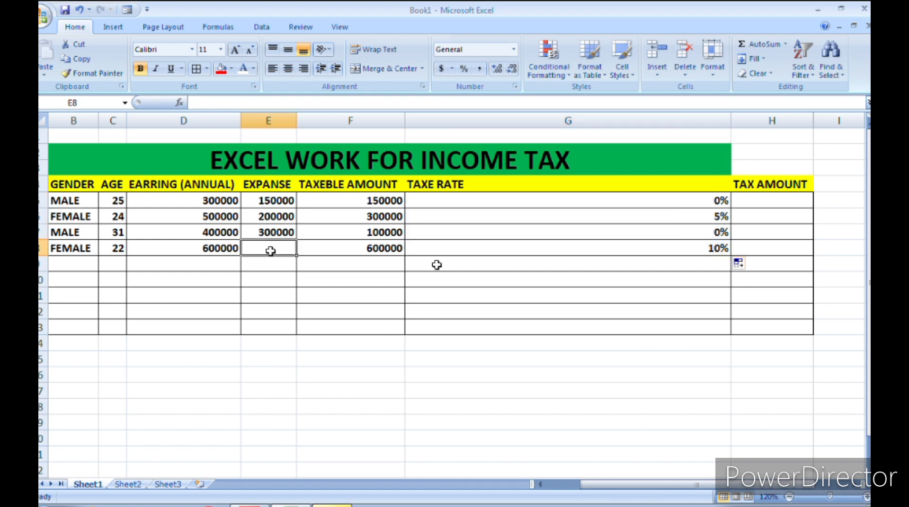
text(2000)
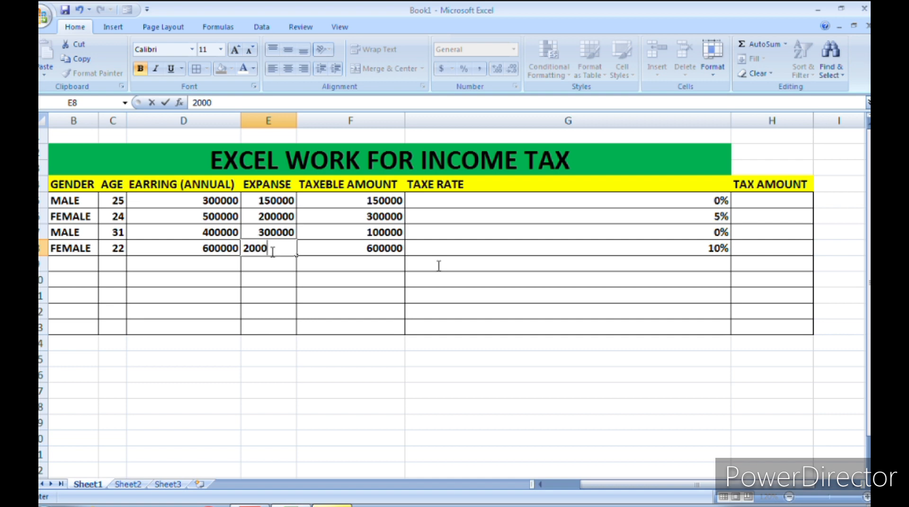
text(00)
key(Return)
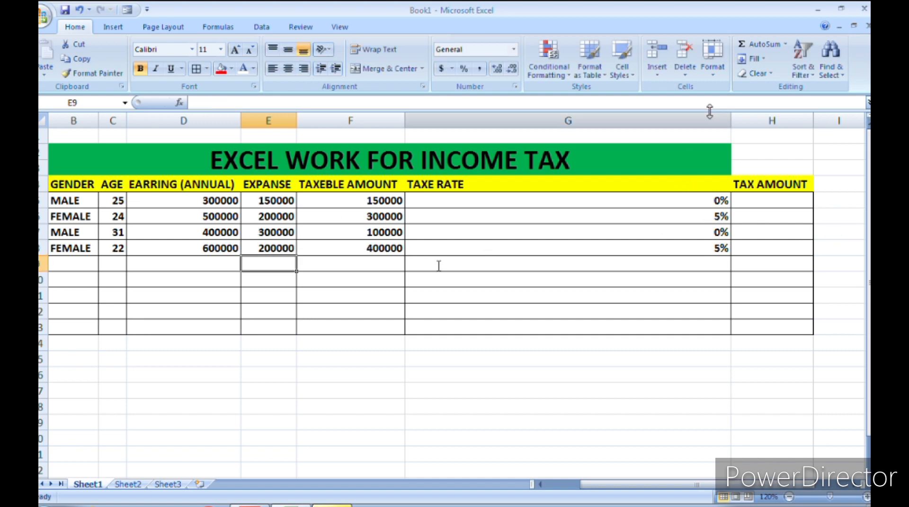
AutoFit the width of tax rate column G to its contents.
click(730, 136)
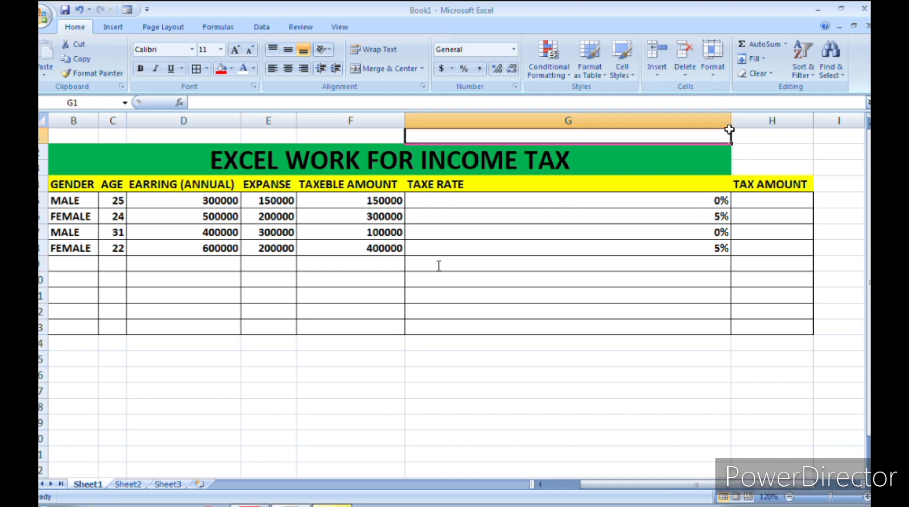
drag(733, 121, 732, 121)
double_click(732, 121)
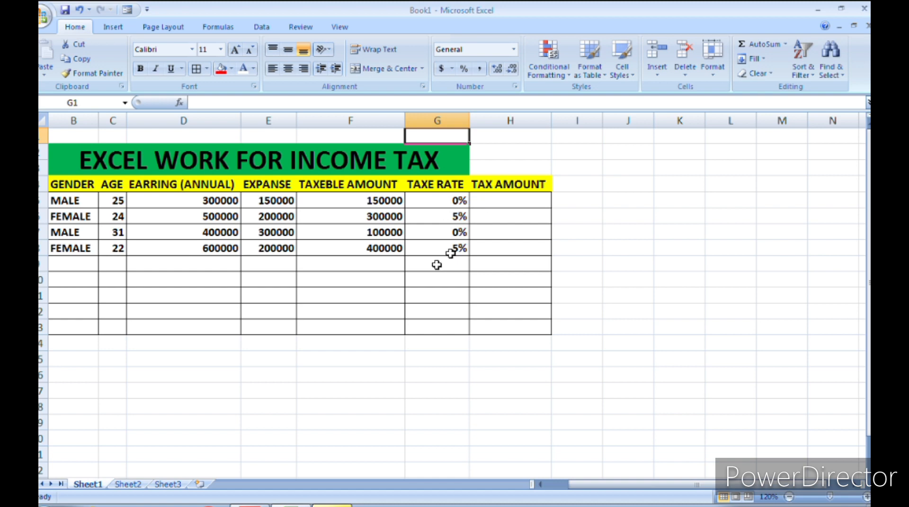
Calculate the tax amount in H5 with the formula =F5*G5 and fill it down through H8.
click(493, 202)
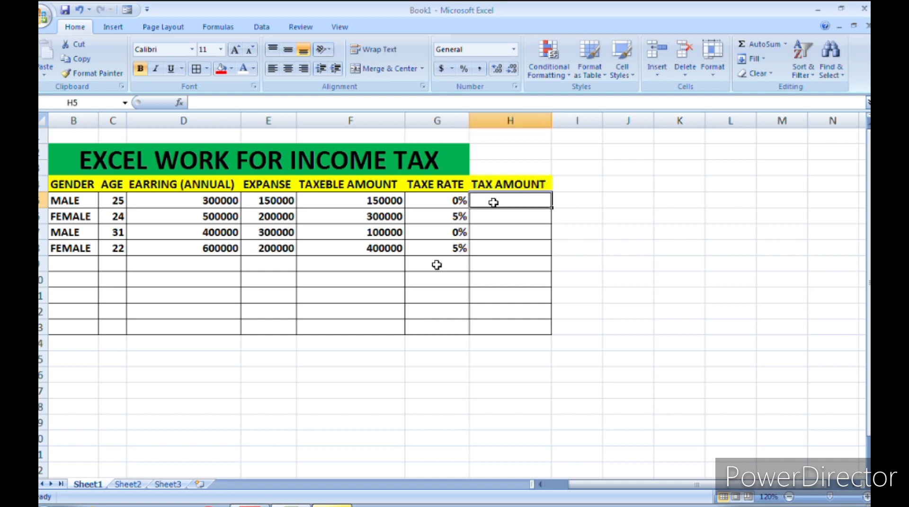
text(=)
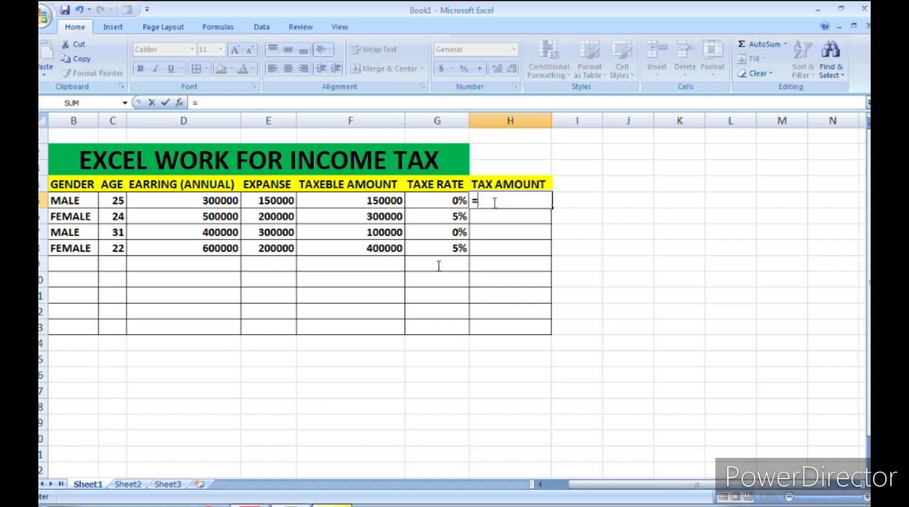
click(344, 204)
text(*)
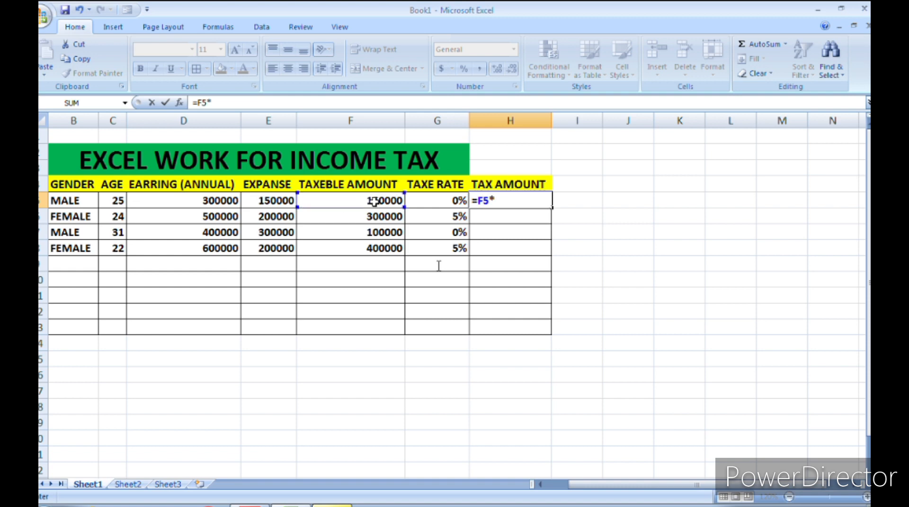
click(447, 203)
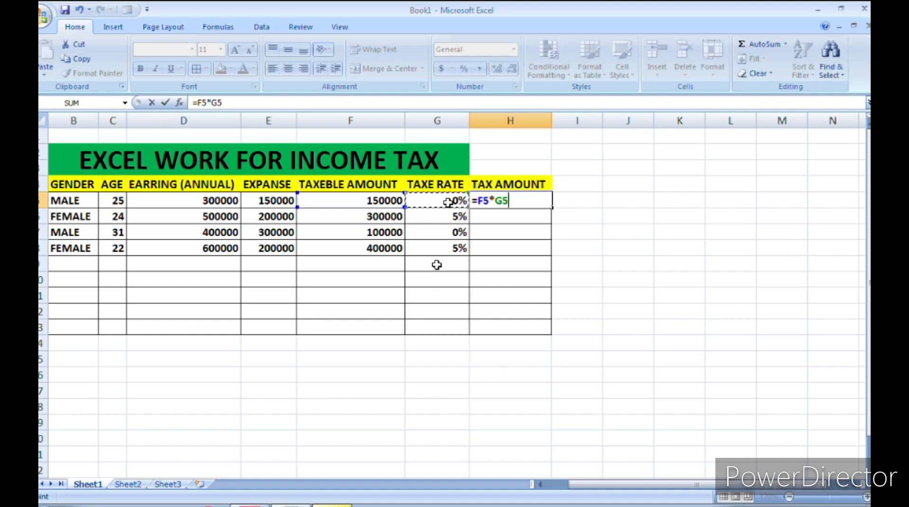
key(Return)
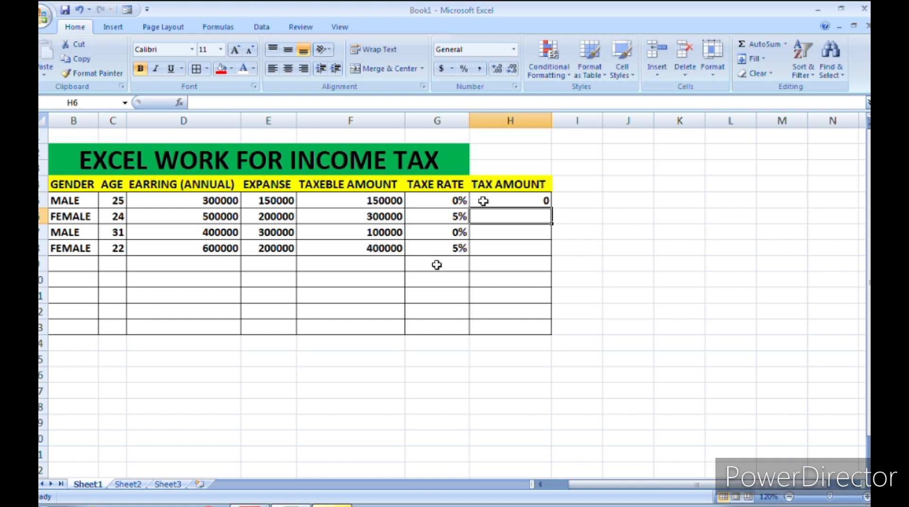
click(511, 200)
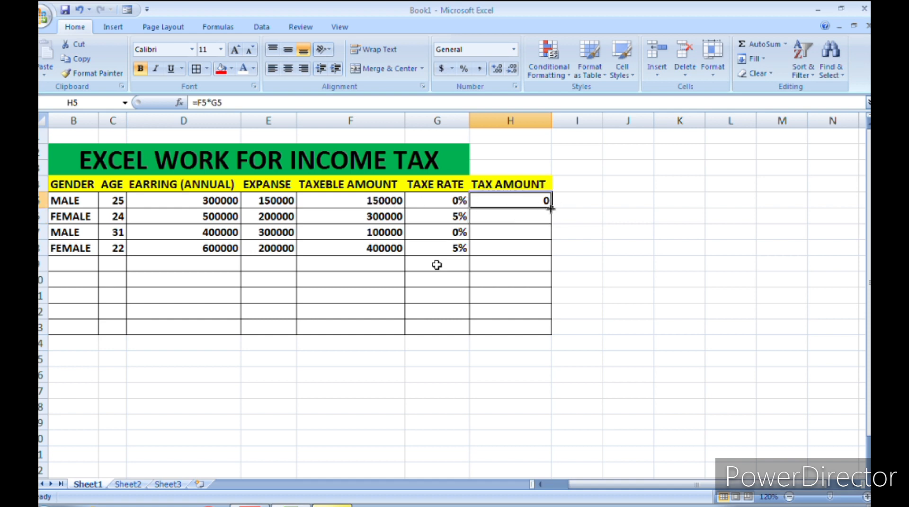
drag(543, 208, 548, 253)
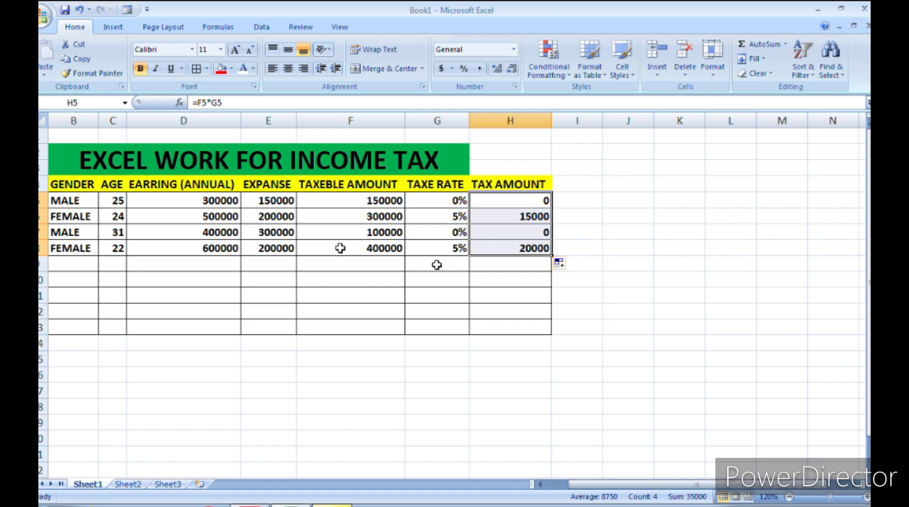
Change the fourth client's expense in cell E8 to 100000.
click(266, 248)
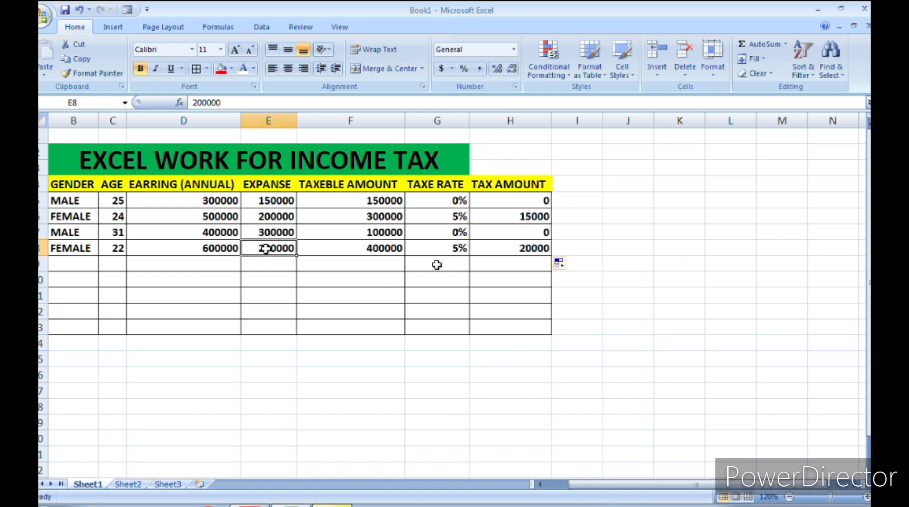
text(100000)
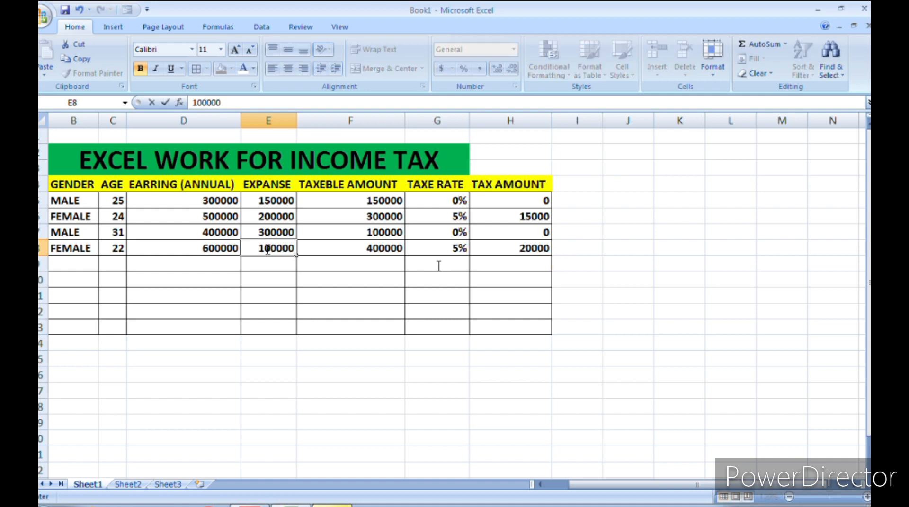
key(Return)
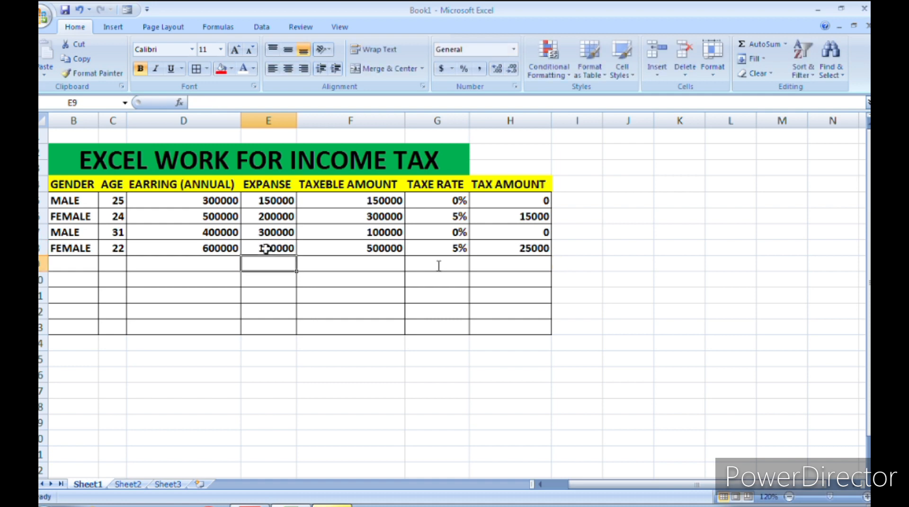